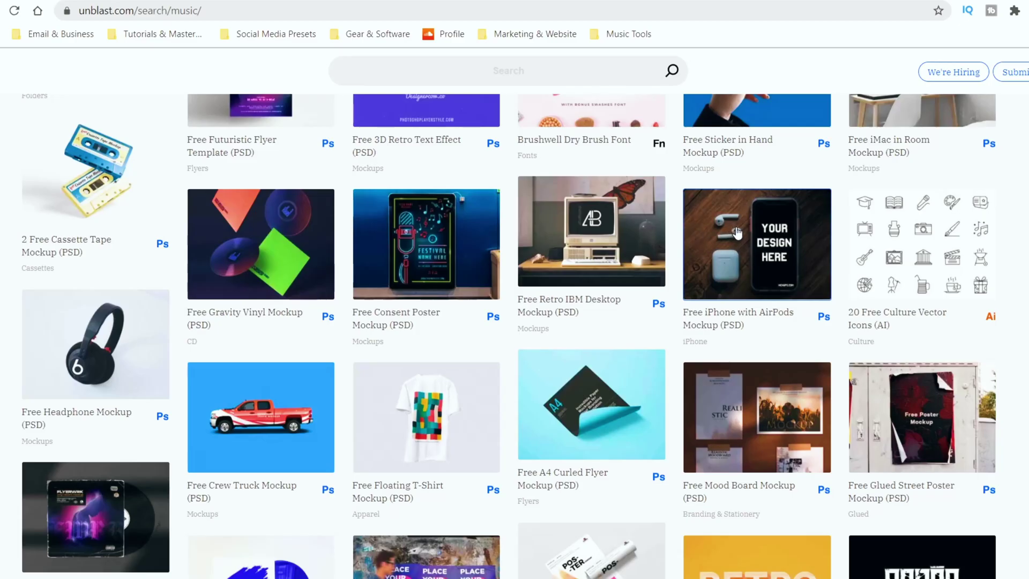
Scroll down the Unblast home page of free design resources
scroll(737, 231, "down", 4)
scroll(584, 238, "down", 2)
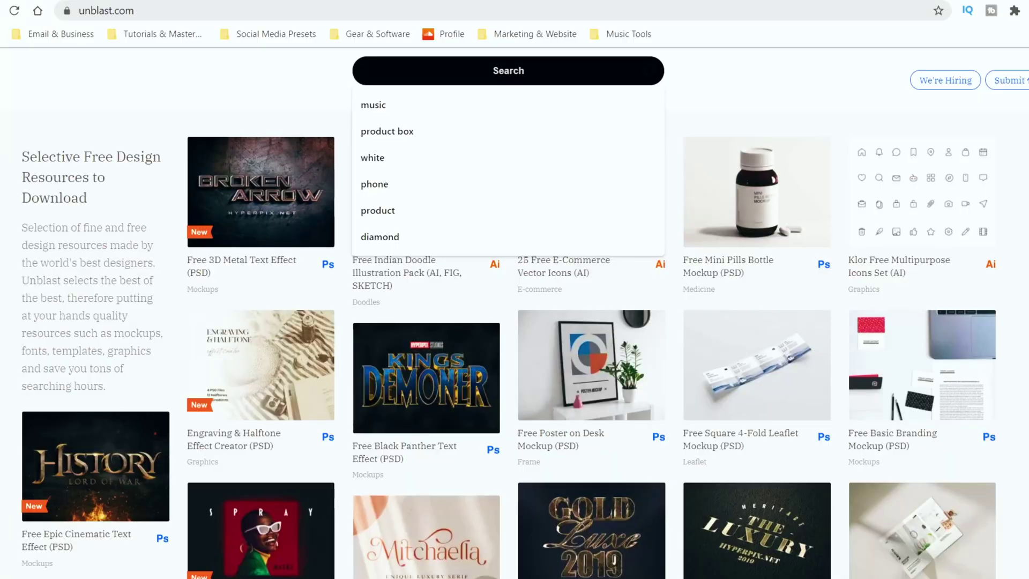
Search Unblast for 'music' and scroll the results down to the CD and vinyl mockups
type("music")
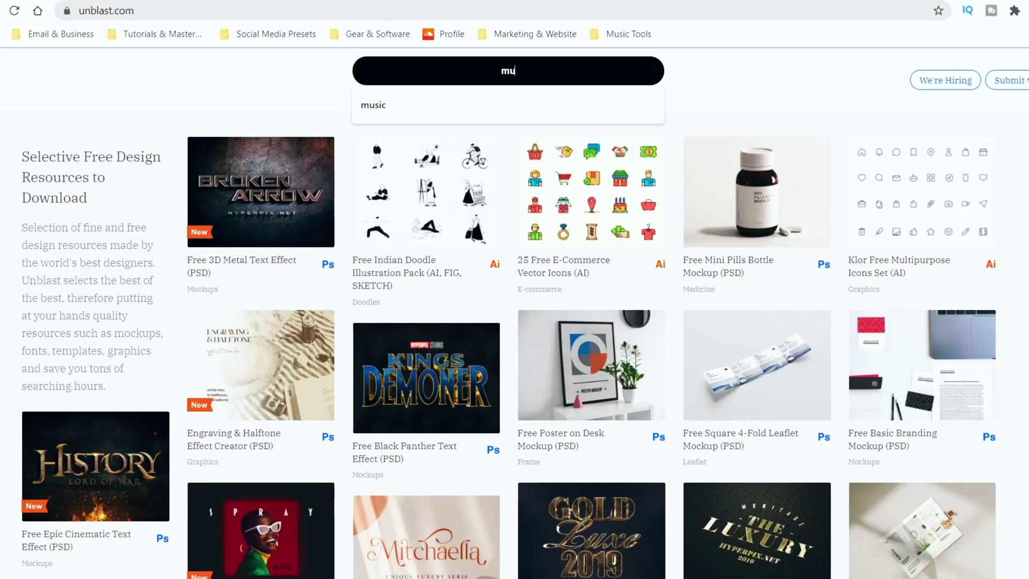
key("Return")
scroll(339, 167, "down", 5)
scroll(407, 172, "down", 1)
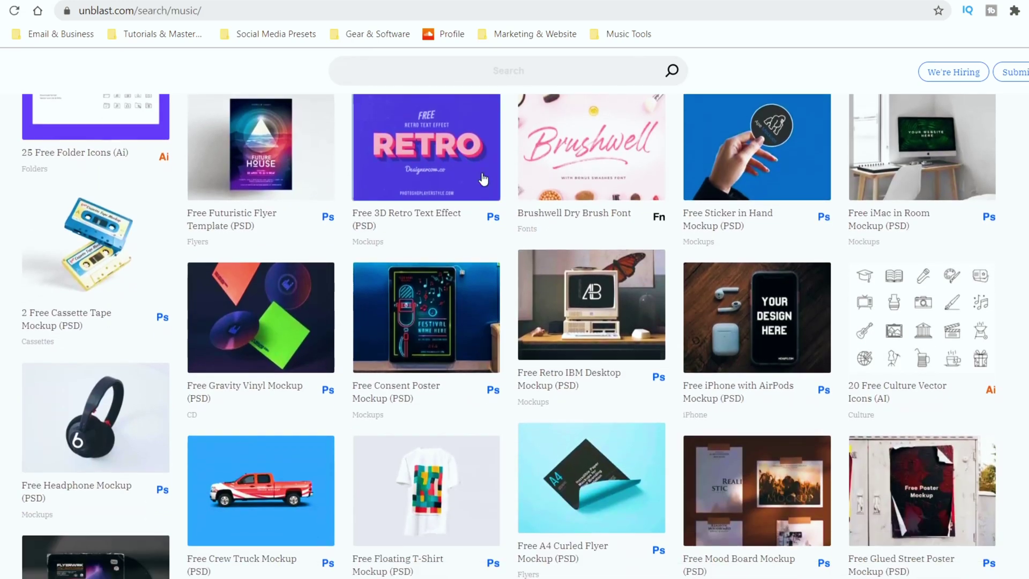
scroll(712, 284, "down", 2)
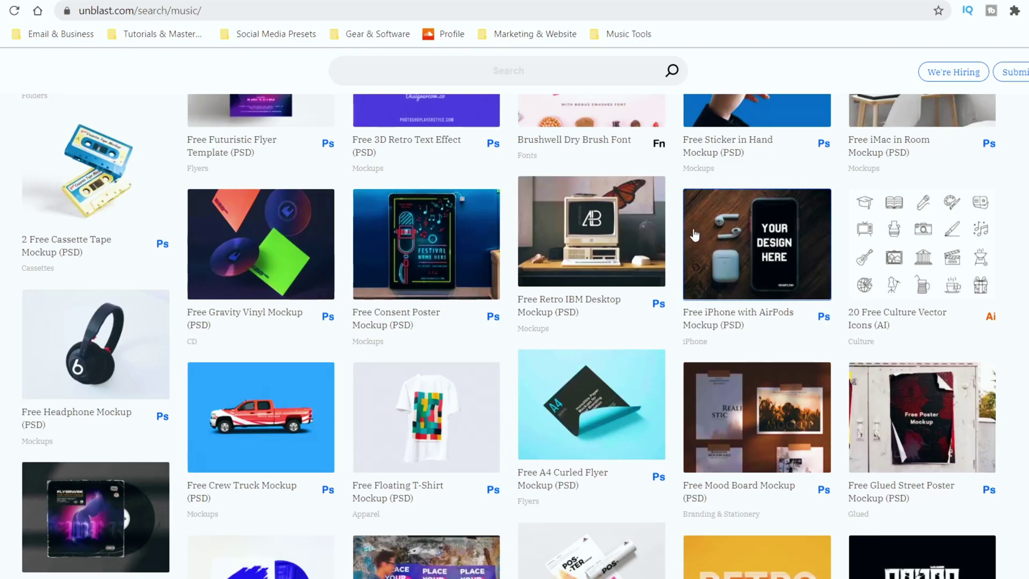
scroll(738, 233, "down", 5)
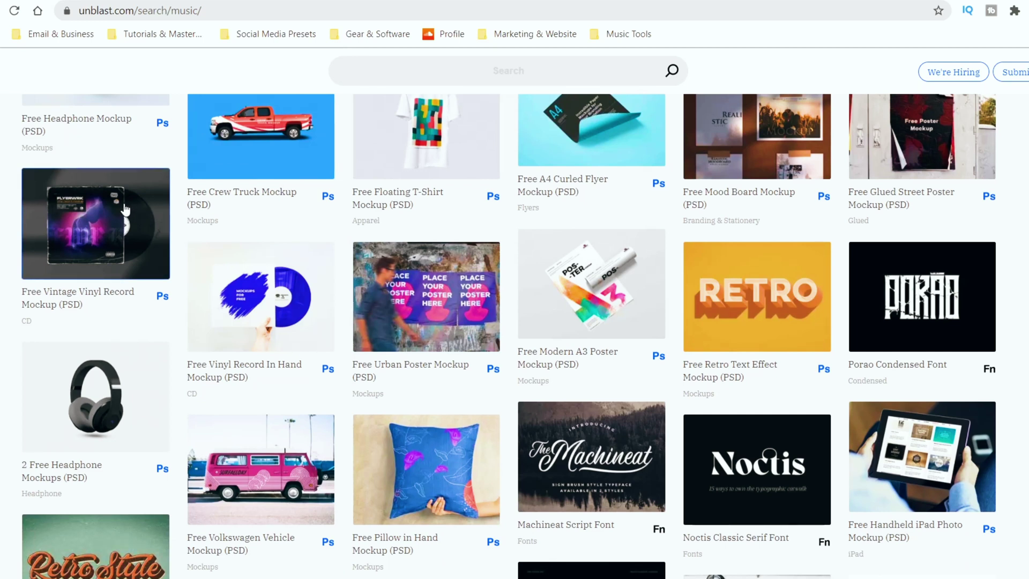
scroll(125, 209, "down", 5)
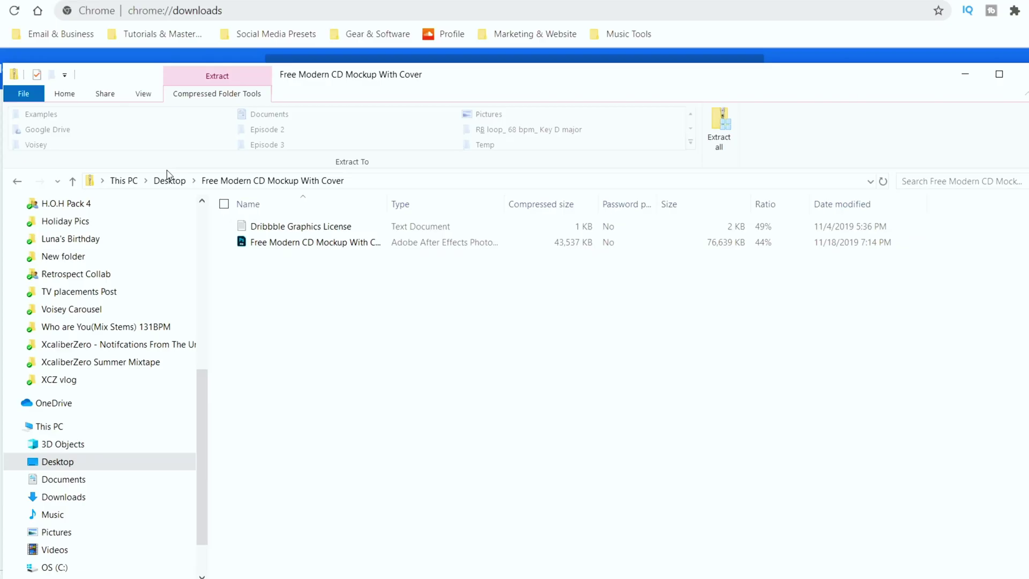
Open Free Modern CD Mockup With Cover.psd from the downloaded zip folder
left_click(282, 244)
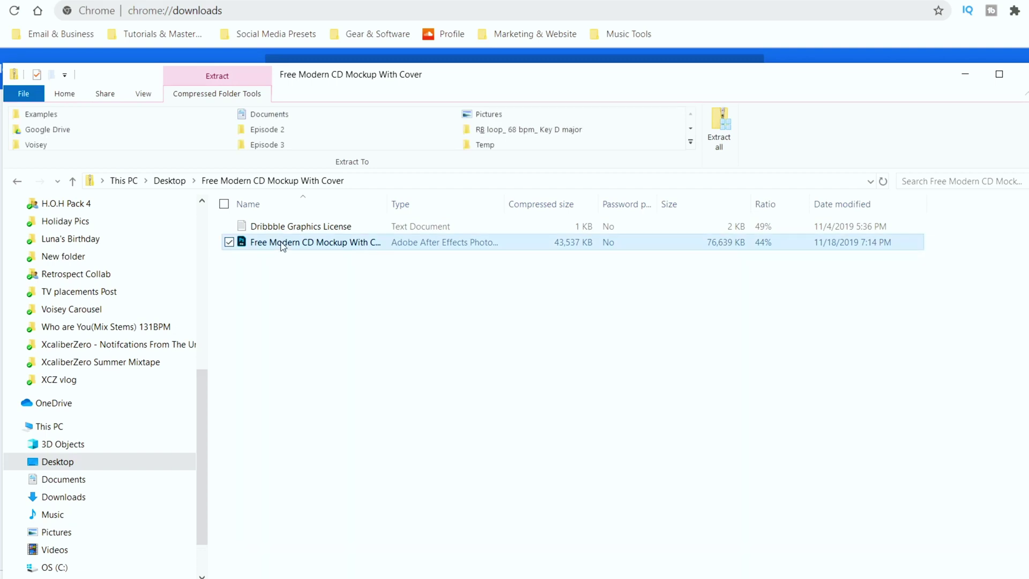
right_click(282, 244)
left_click(339, 247)
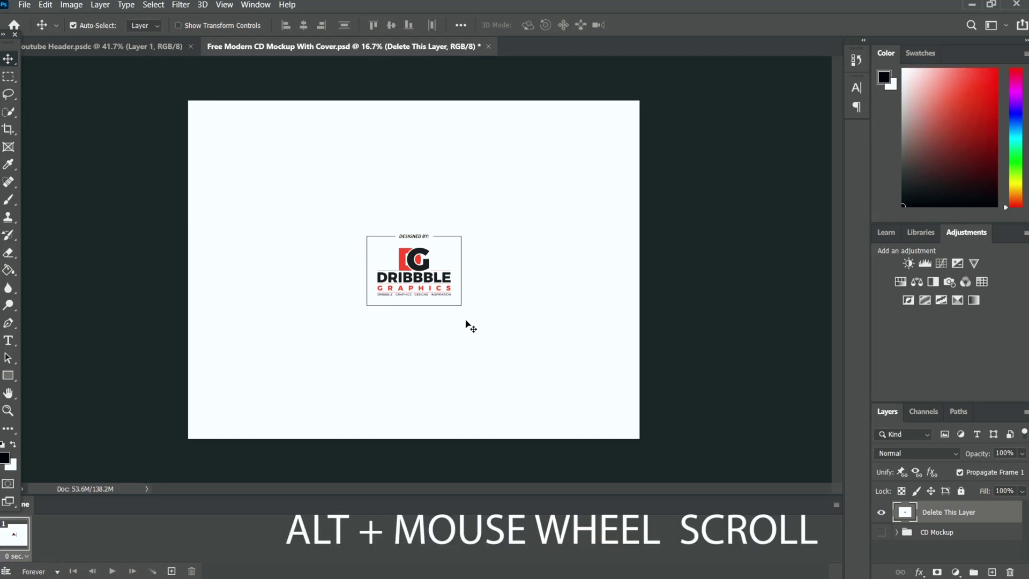
Zoom the canvas in and out to inspect the white Dribbble Graphics credit page
scroll(659, 323, "down", 1)
scroll(664, 322, "up", 2)
scroll(664, 322, "down", 1)
scroll(666, 322, "down", 1)
scroll(666, 322, "up", 2)
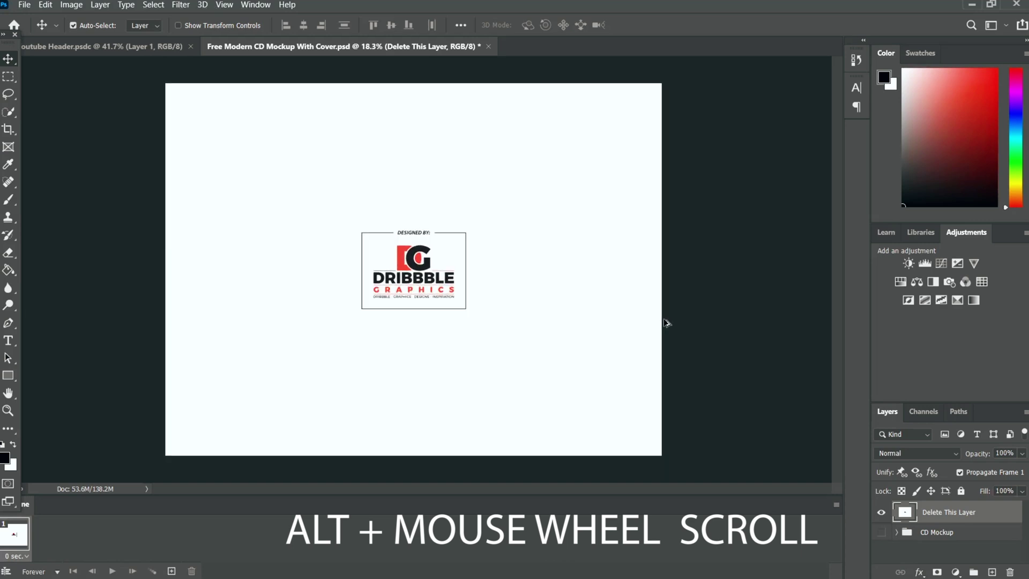
scroll(665, 323, "down", 1)
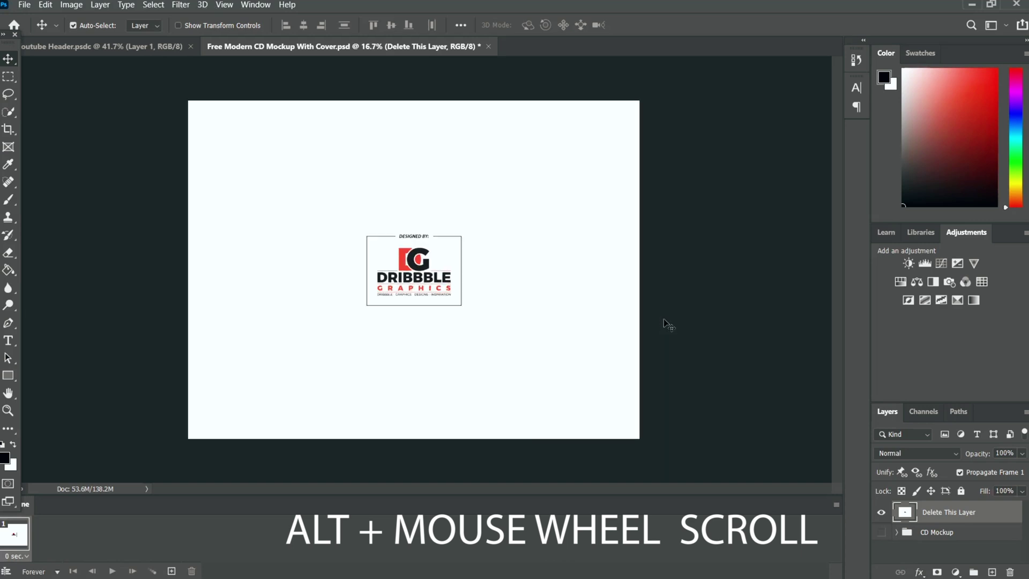
Delete the 'Delete This Layer' credit page, then show and expand the CD Mockup group
left_click(882, 513)
left_click(883, 512)
left_click(884, 513)
left_click(880, 512)
key("Delete")
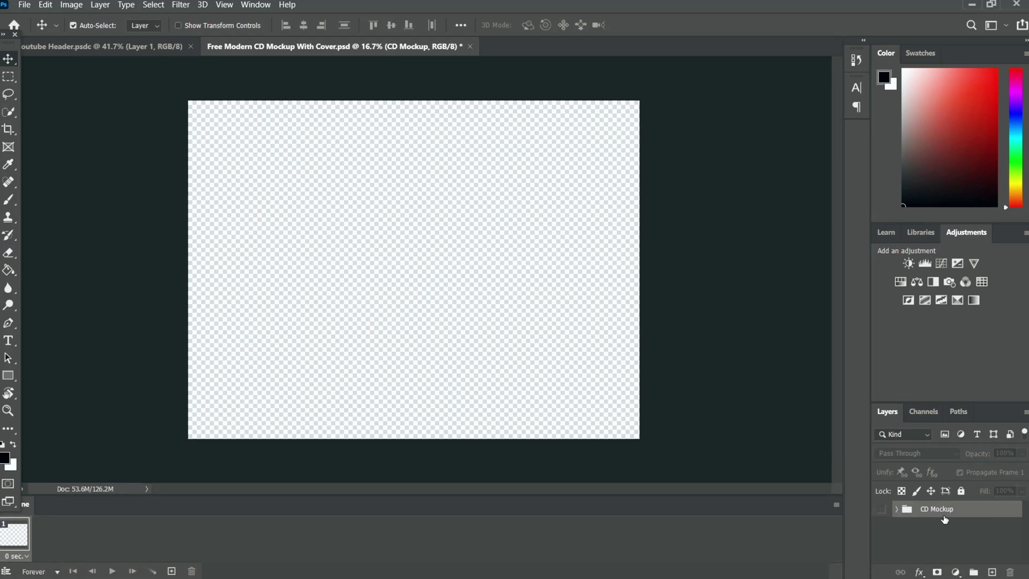
left_click(882, 509)
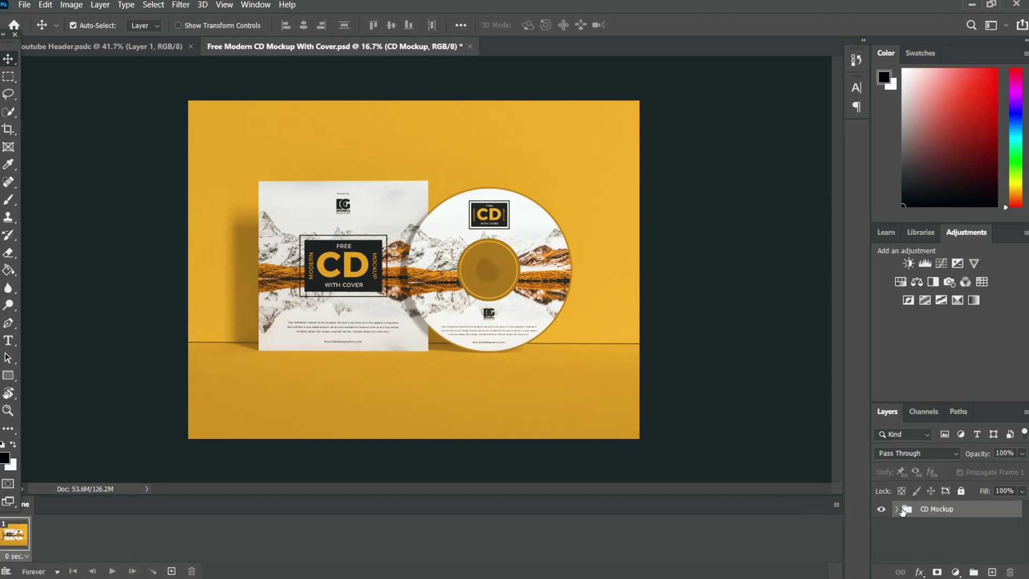
left_click(895, 509)
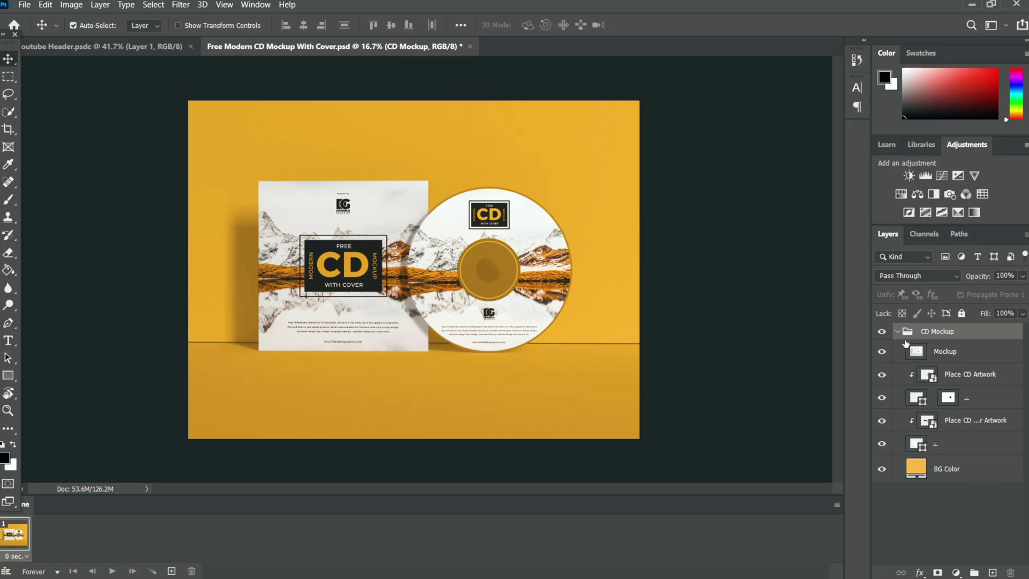
left_click(881, 332)
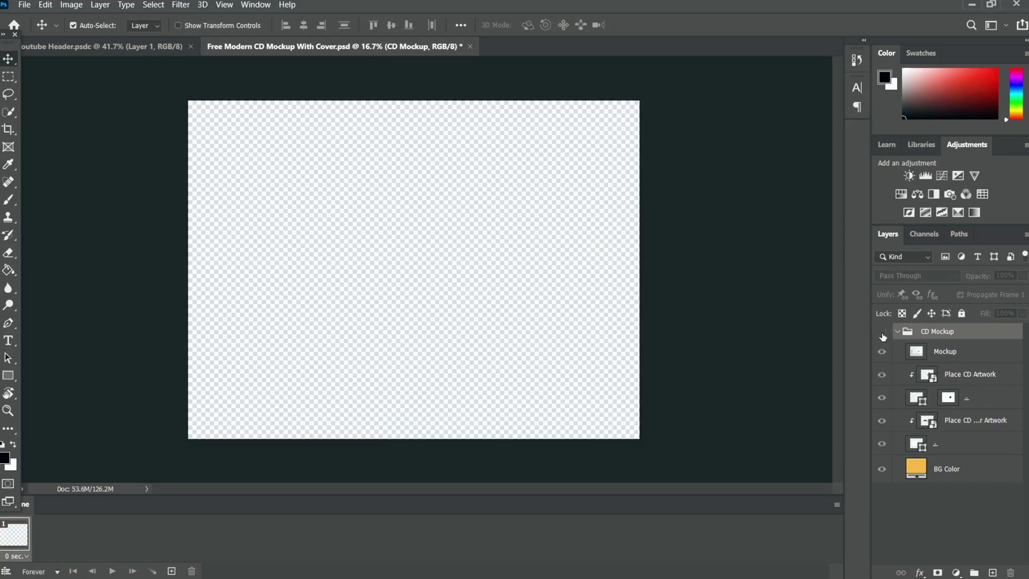
left_click(882, 333)
left_click(881, 351)
left_click(881, 351)
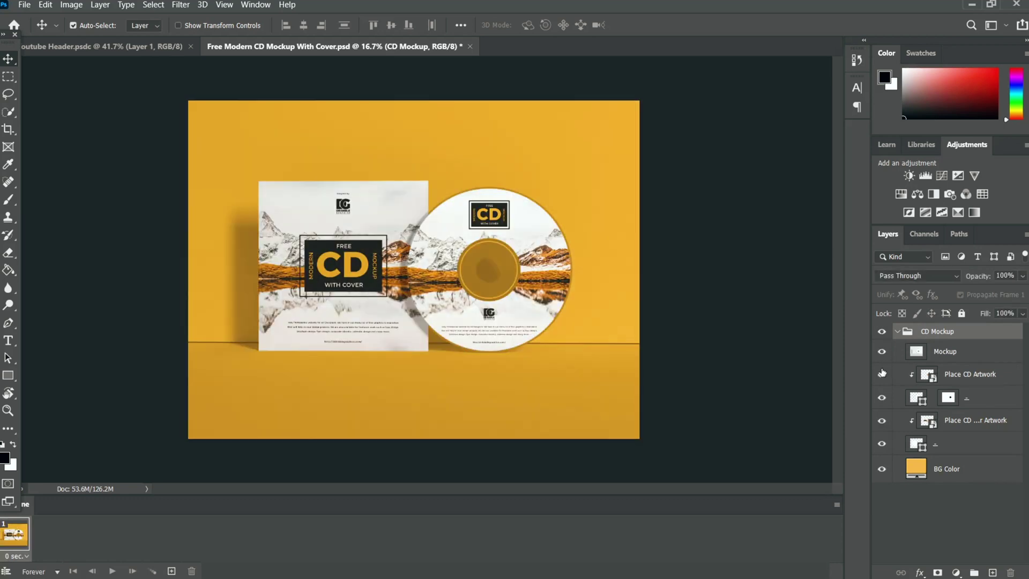
left_click(881, 374)
left_click(881, 375)
left_click(881, 397)
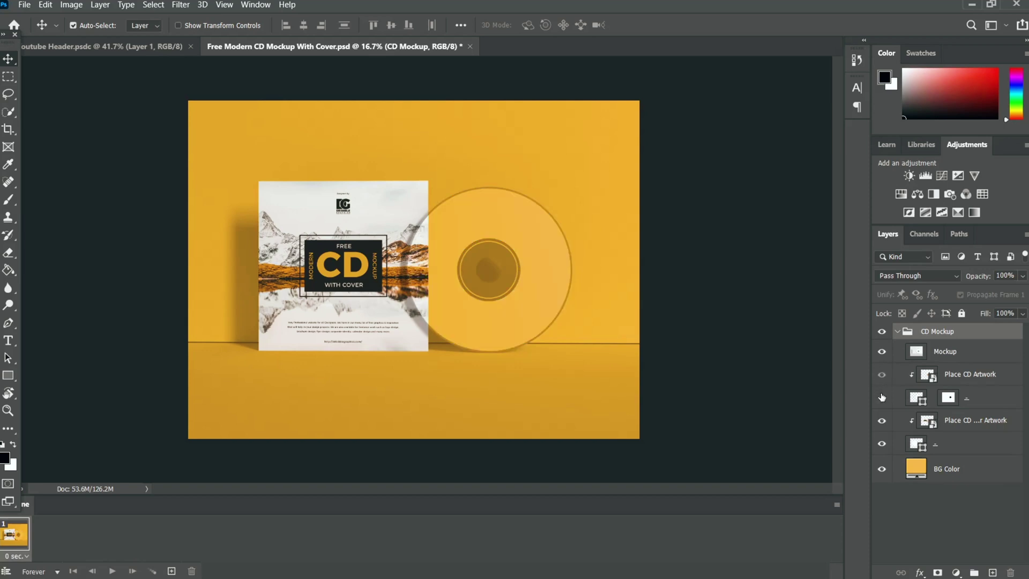
left_click(881, 398)
left_click(881, 420)
left_click(881, 420)
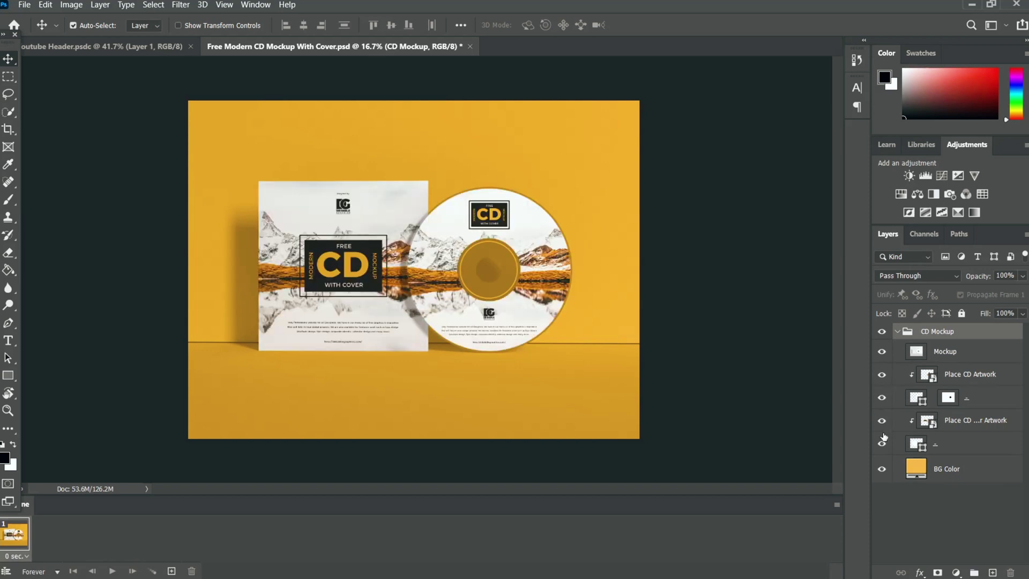
left_click(882, 444)
left_click(912, 466)
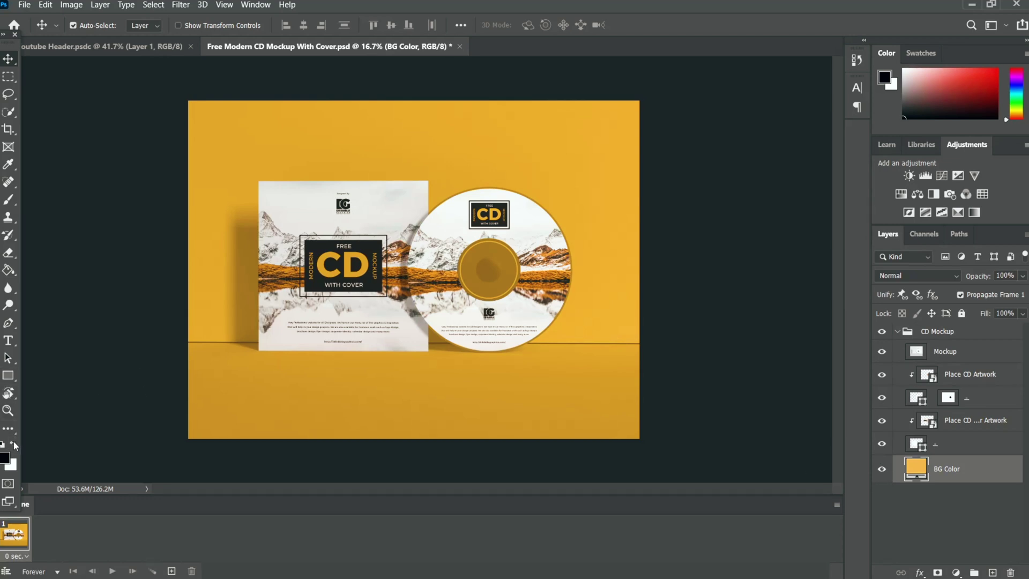
Choose the Gradient Tool from the Paint Bucket's tool group
left_click(9, 272)
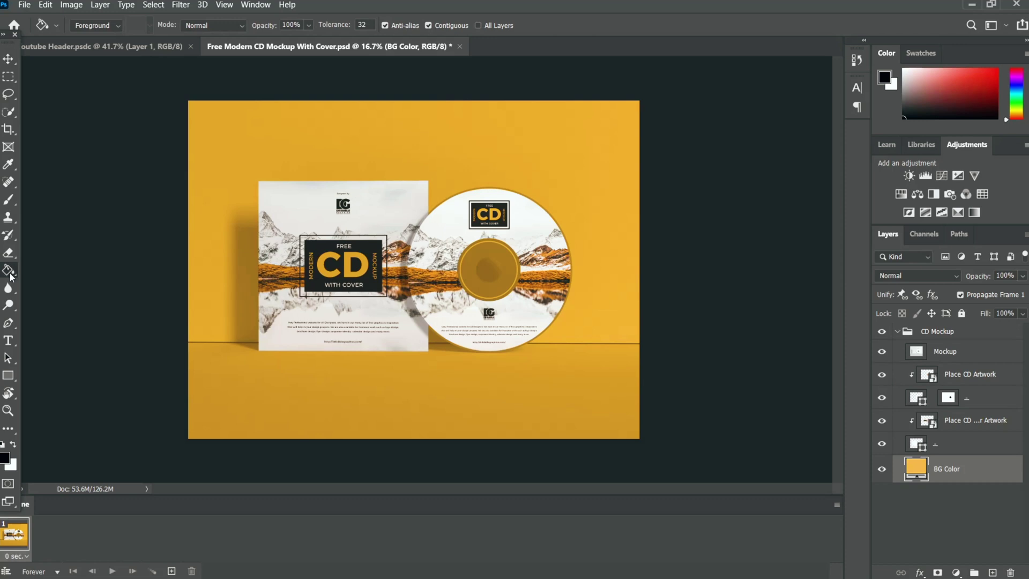
right_click(12, 273)
right_click(10, 272)
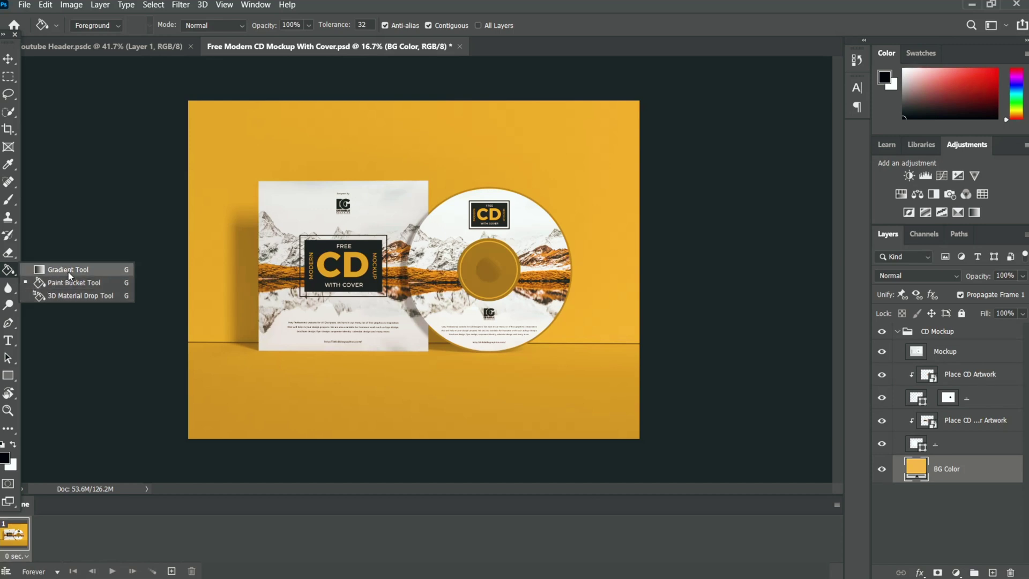
left_click(40, 272)
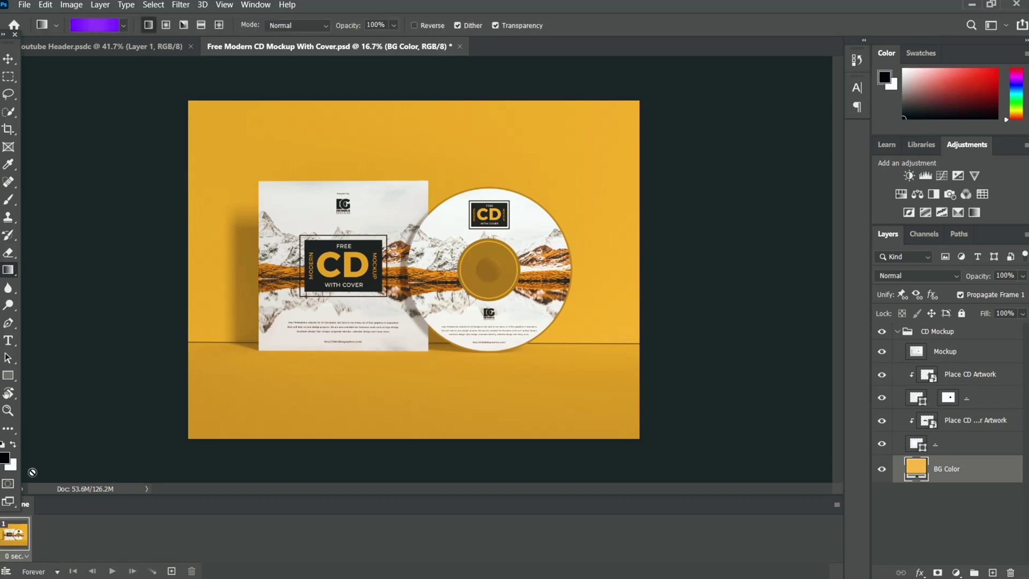
In the Gradient Editor, recolour the left stop to 6500fa and the middle stop to purple
left_click(94, 26)
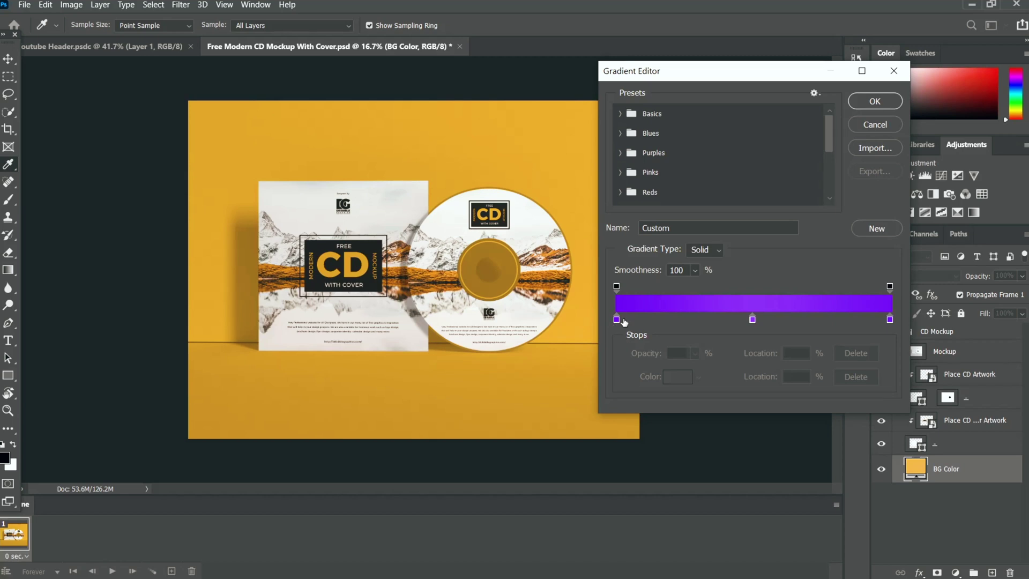
left_click(617, 320)
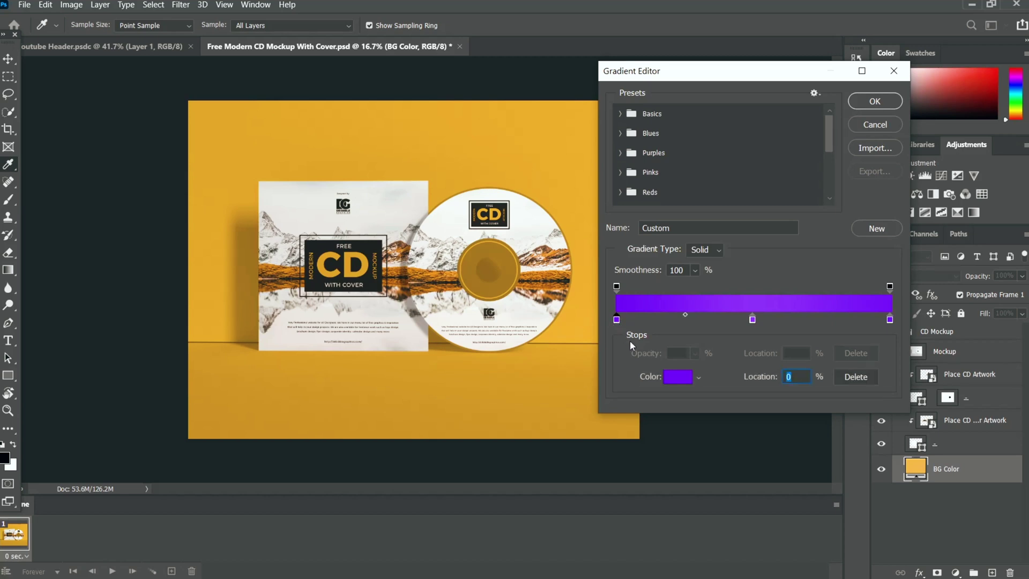
left_click(676, 377)
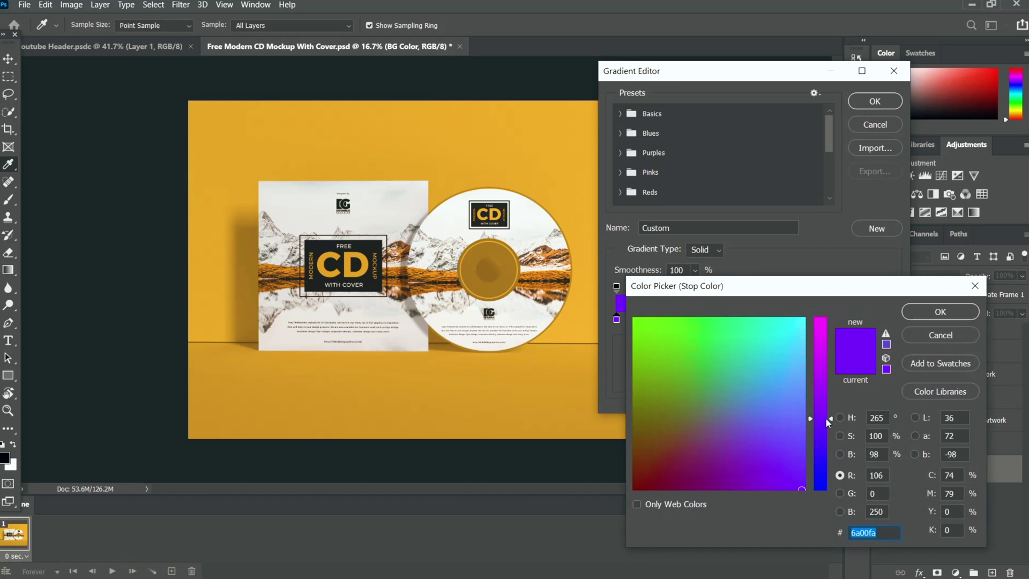
type("6500fa")
left_click(935, 316)
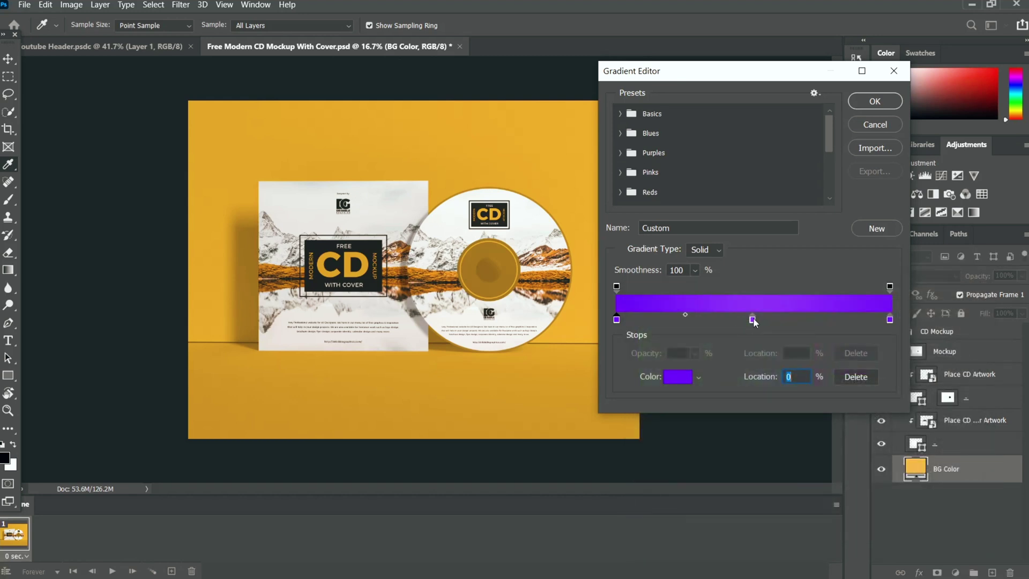
left_click(752, 320)
left_click(677, 377)
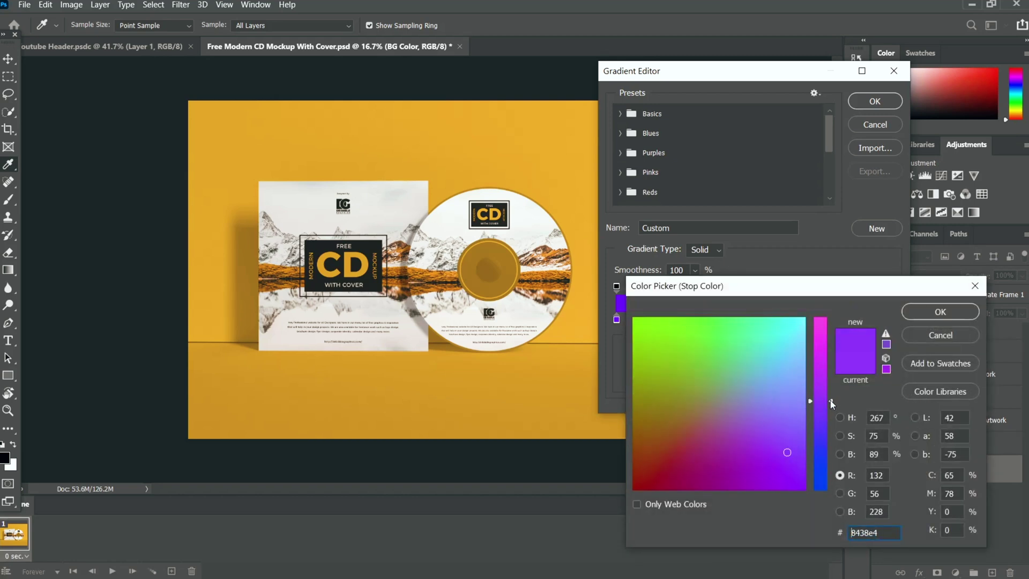
left_click_drag(804, 292, 859, 257)
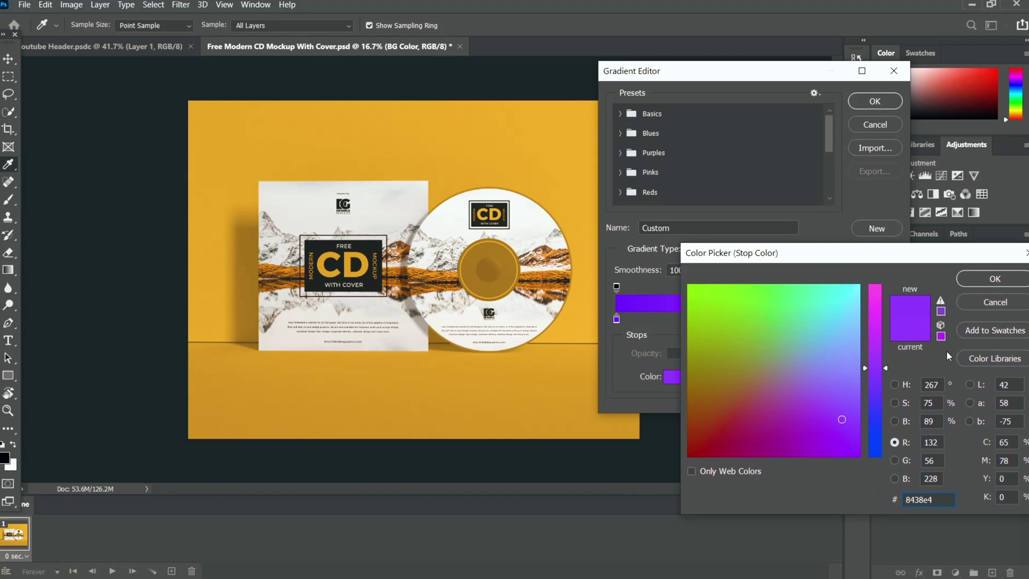
left_click(990, 284)
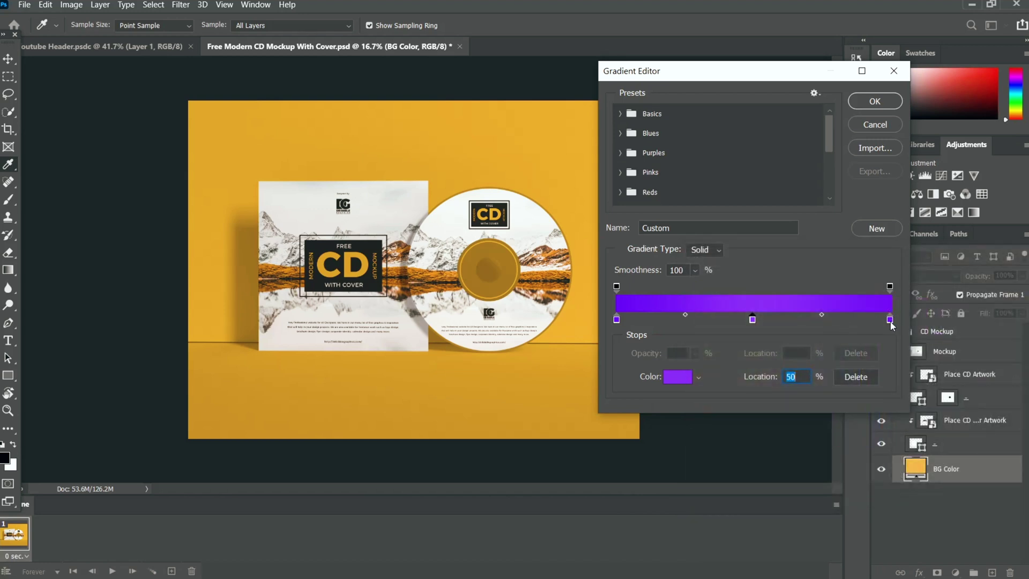
Set the right-hand stop to violet 6e08ff and accept the gradient
left_click(890, 320)
left_click(678, 377)
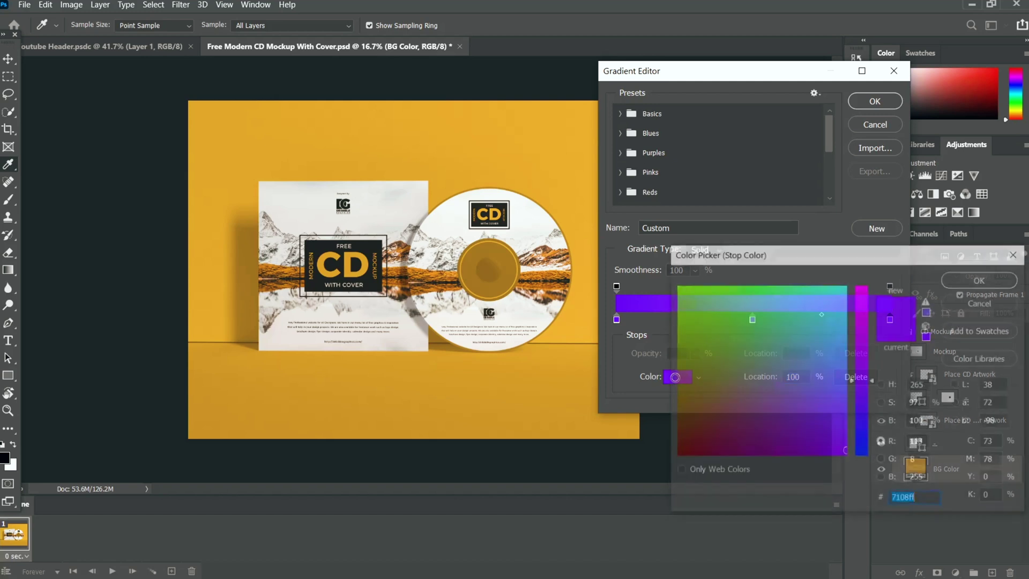
left_click(871, 385)
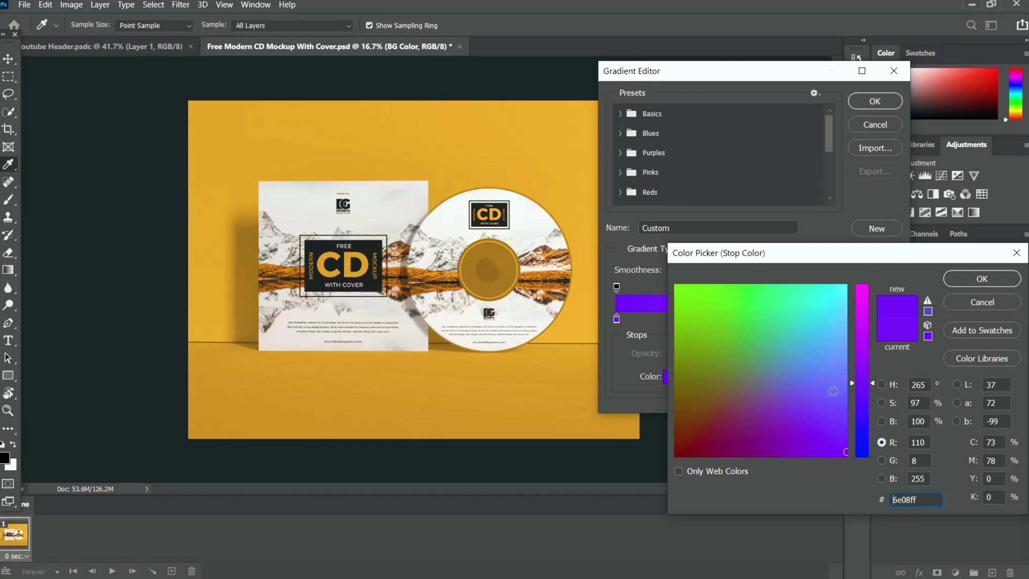
key("Return")
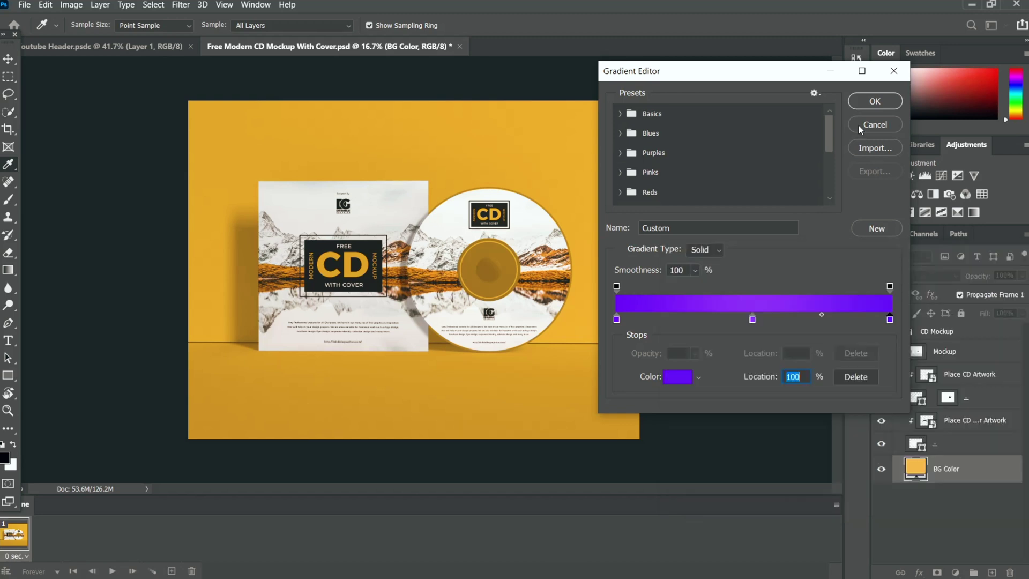
left_click(873, 102)
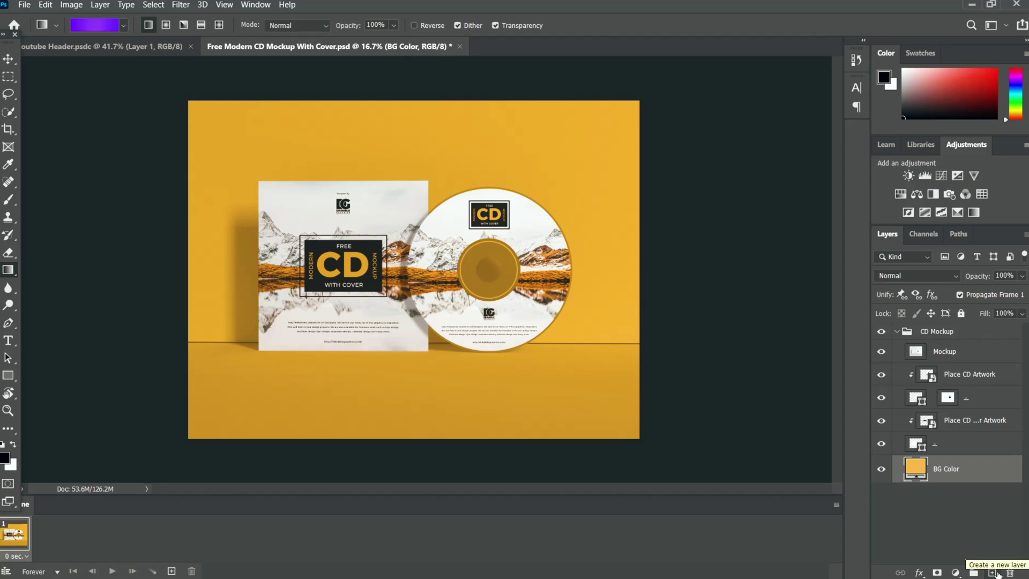
Add a layer named Background and drag the purple gradient diagonally from top-left to bottom-right
left_click(996, 572, "alt")
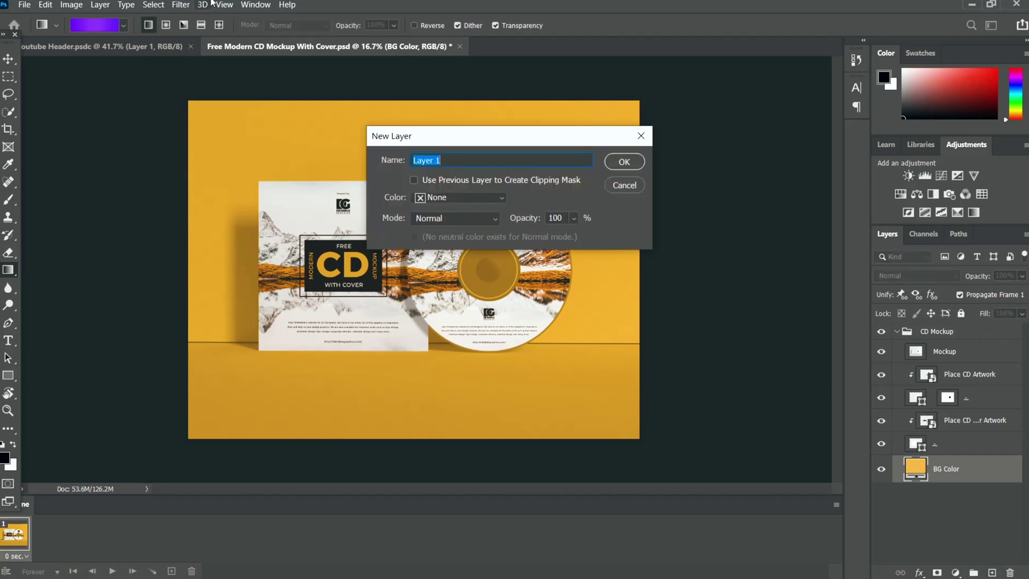
type("Background")
left_click(615, 162)
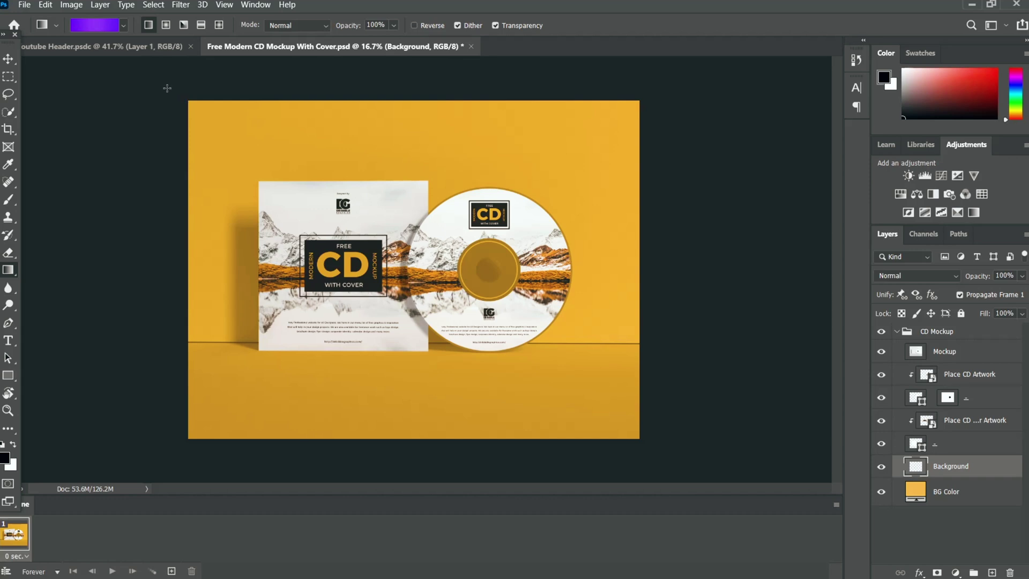
left_click_drag(167, 88, 719, 486)
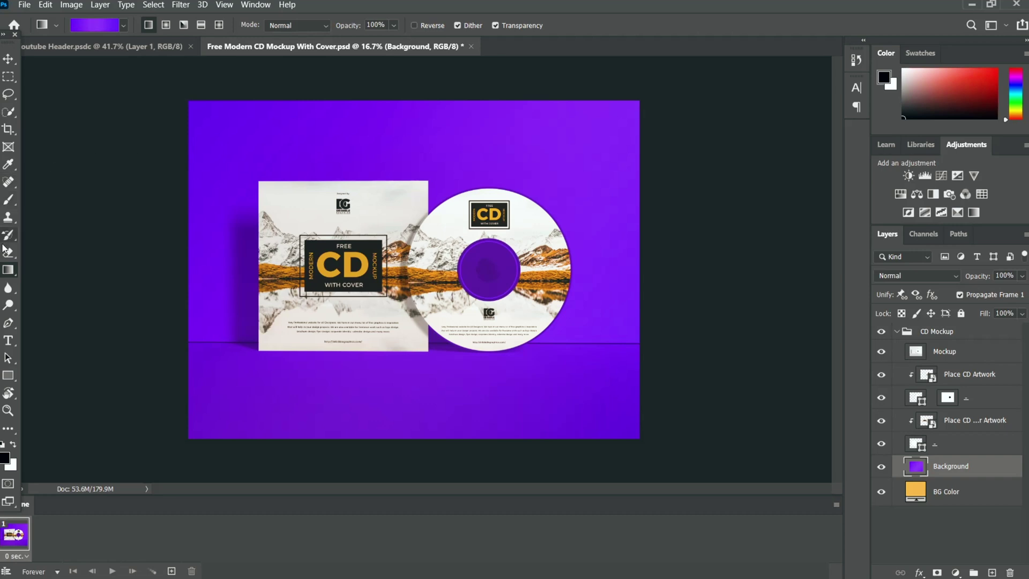
Type the headline 'NEW SINGLE' at the canvas top-left with the Type tool
left_click(7, 344)
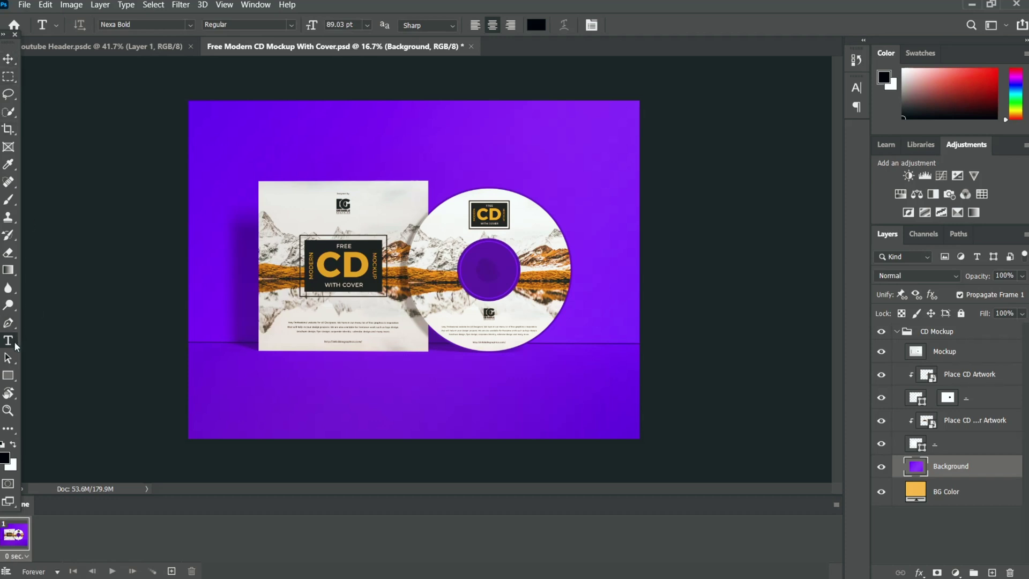
left_click(263, 128)
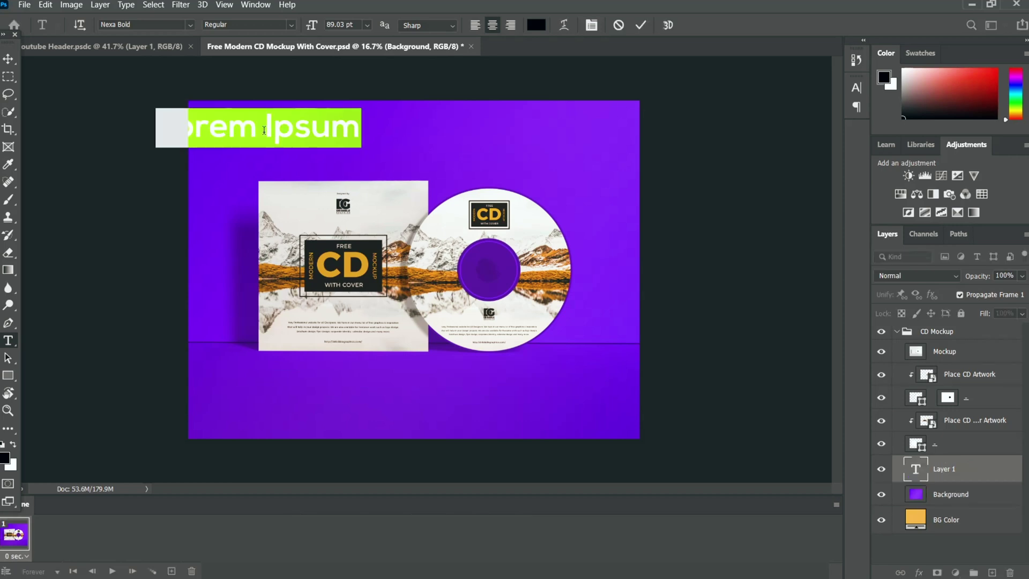
type("NEW SING")
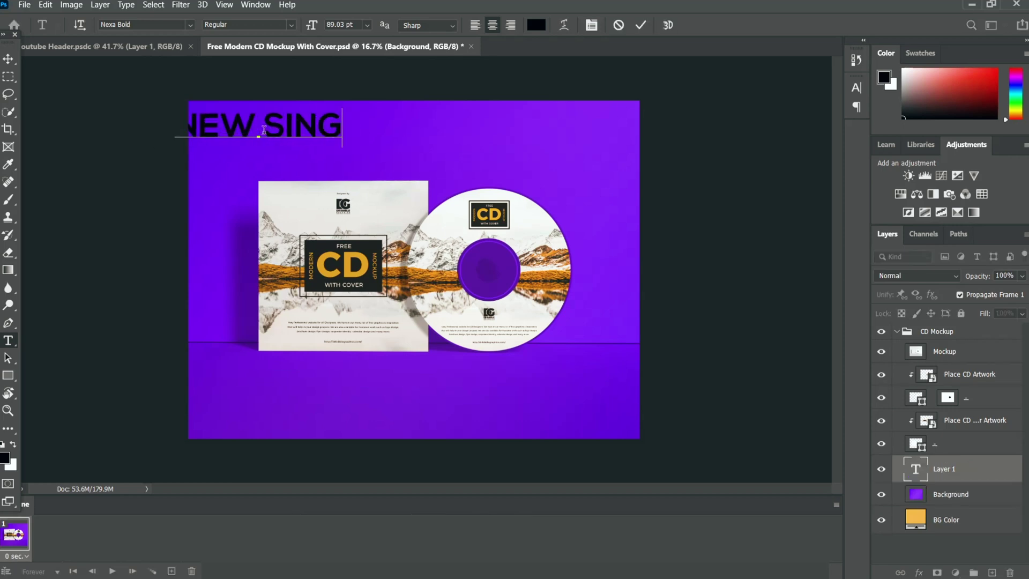
type("LE")
Commit the NEW SINGLE headline and undo the accidental moves of the mockup
left_click(8, 58)
left_click_drag(333, 156, 393, 133)
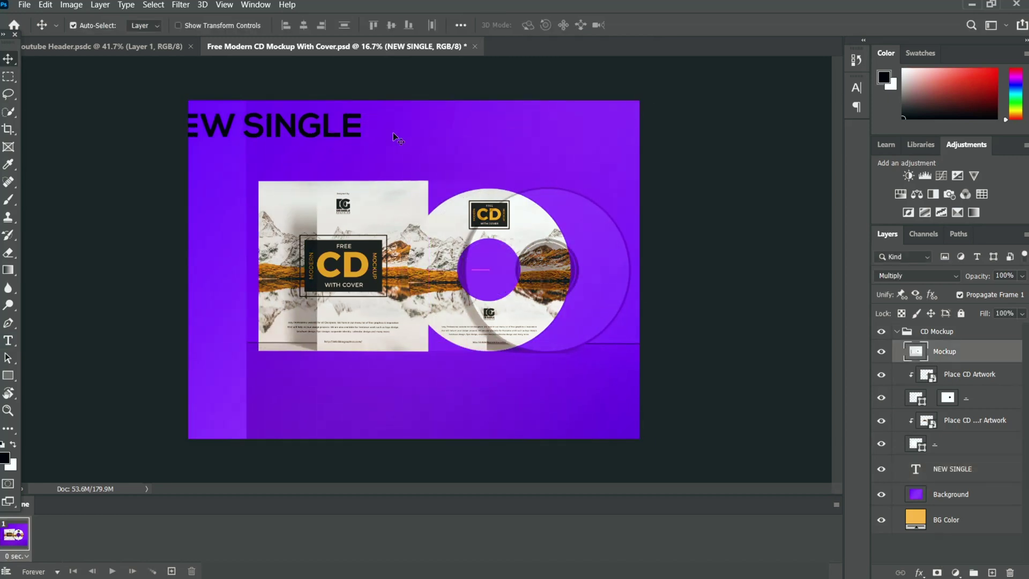
key("z")
key("ctrl+z")
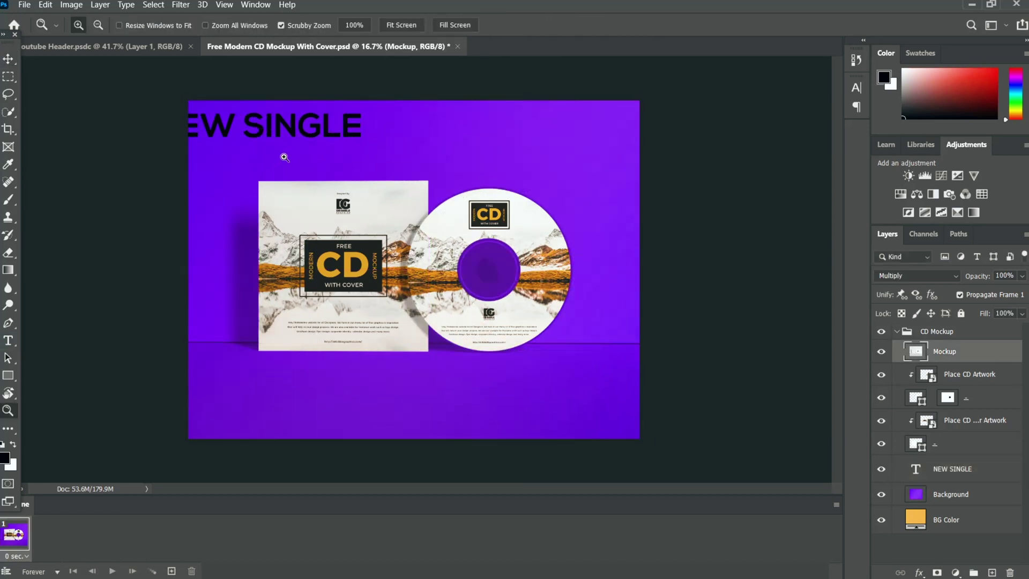
left_click(8, 61)
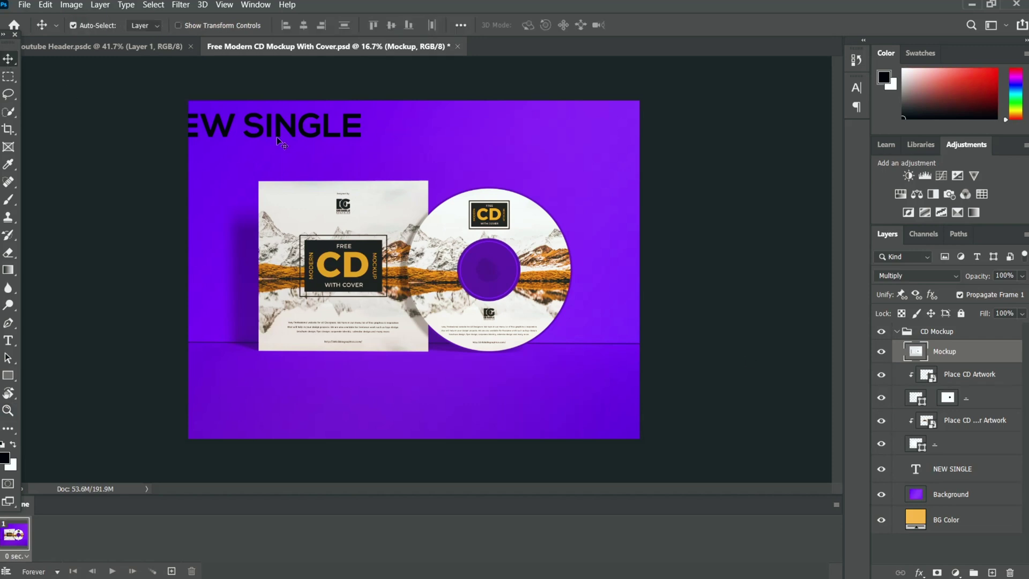
mouse_move(270, 131)
left_mouse_down()
mouse_move(291, 134)
mouse_move(282, 133)
left_mouse_up()
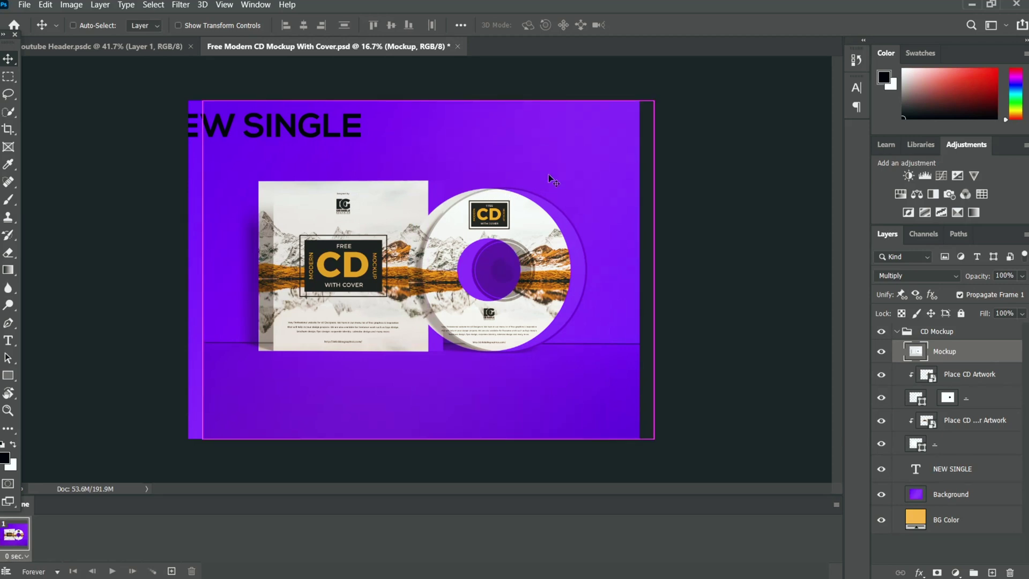
key("ctrl")
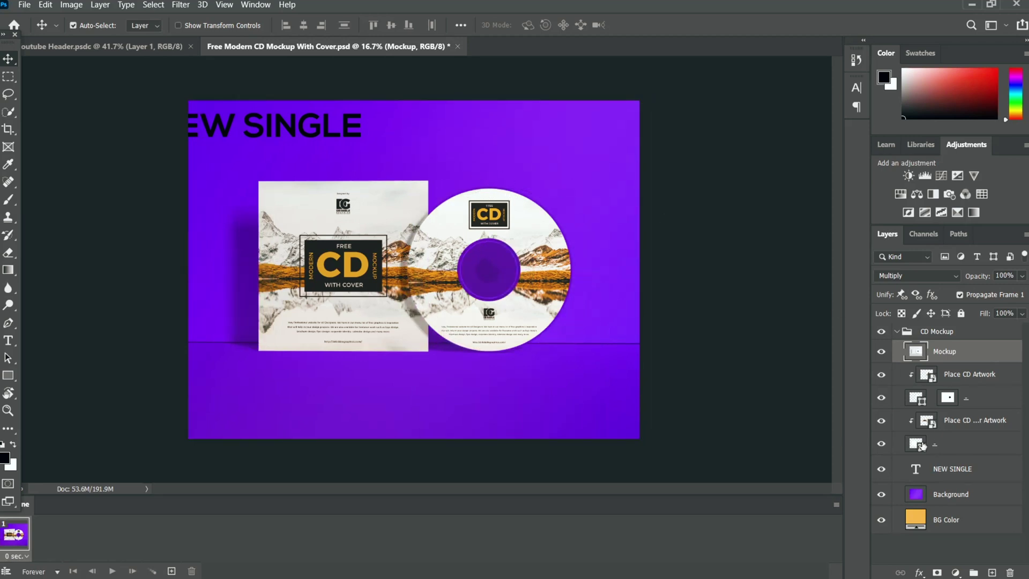
Select the Mockup layer through the lowest artwork layer and lock all five
left_click(947, 335)
key("alt+[")
left_click(949, 452, "shift")
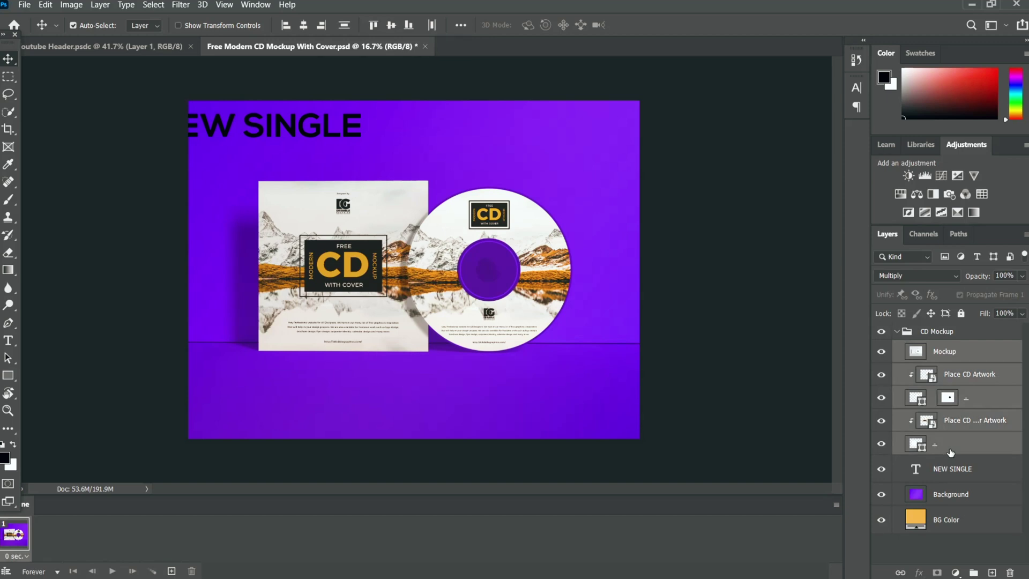
left_click(950, 354)
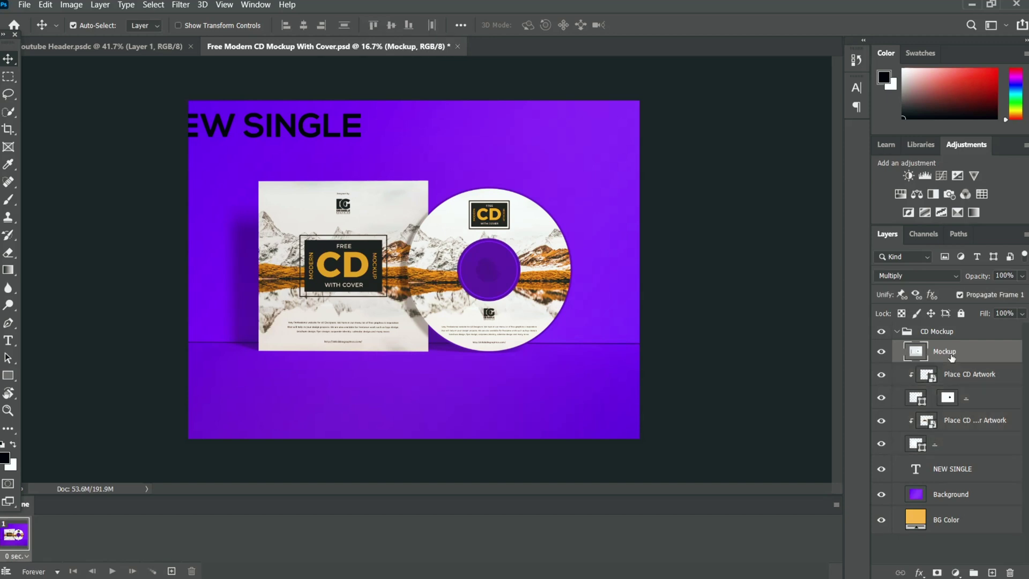
left_click(955, 445, "shift")
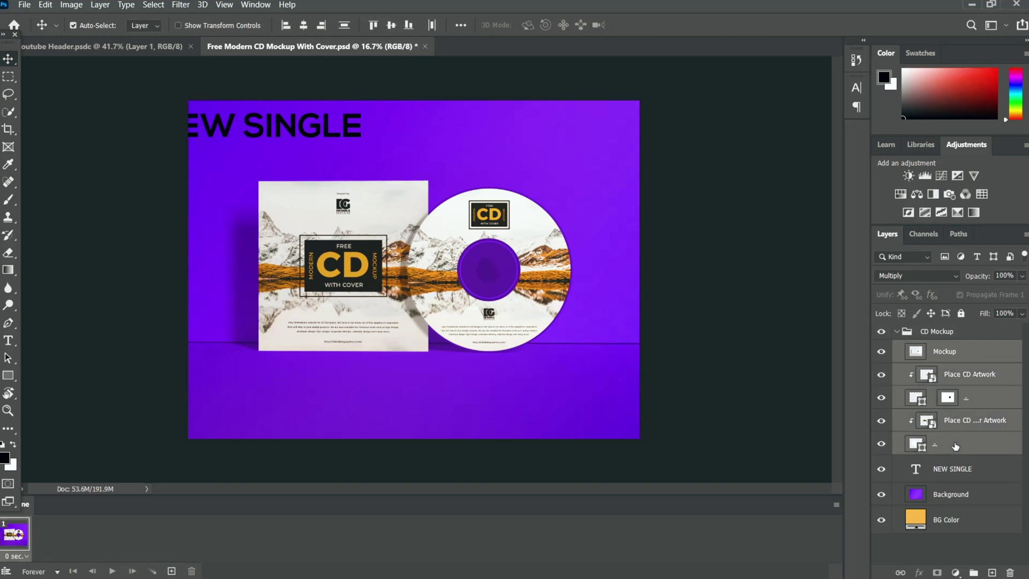
left_click(960, 313)
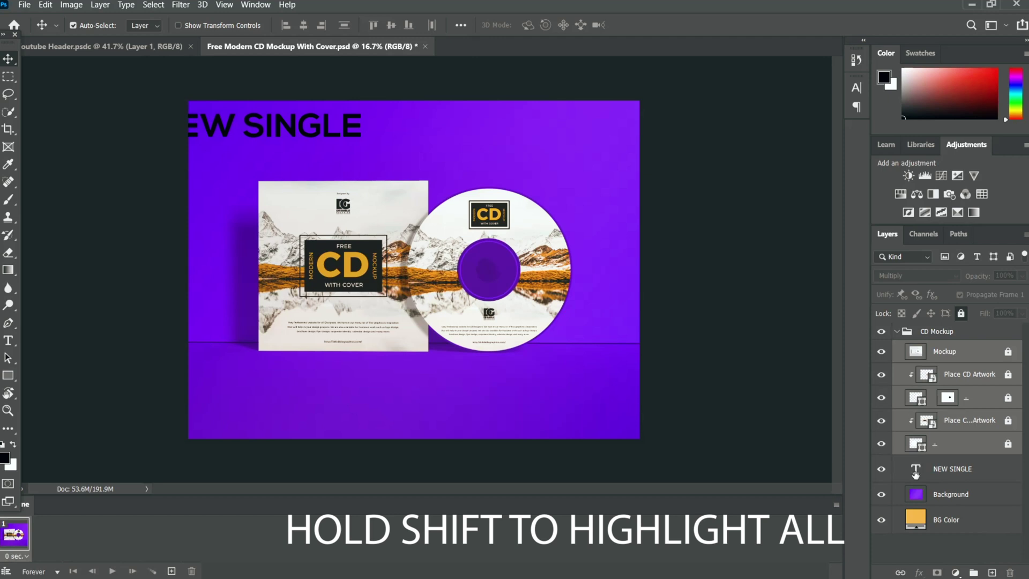
Centre the NEW SINGLE headline at the top and recolour its lettering white
left_click_drag(278, 119, 393, 128)
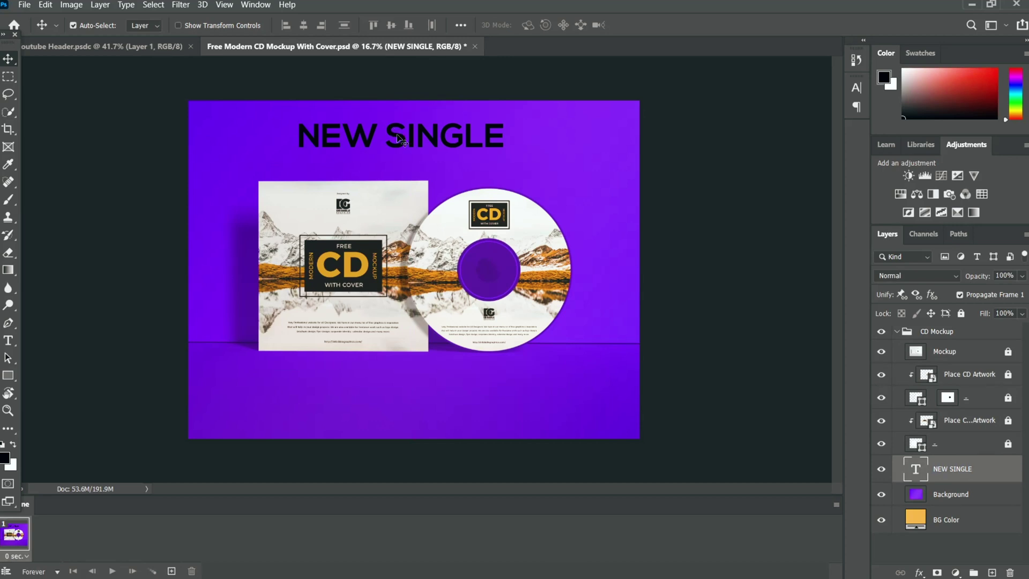
double_click(915, 470)
left_click(536, 25)
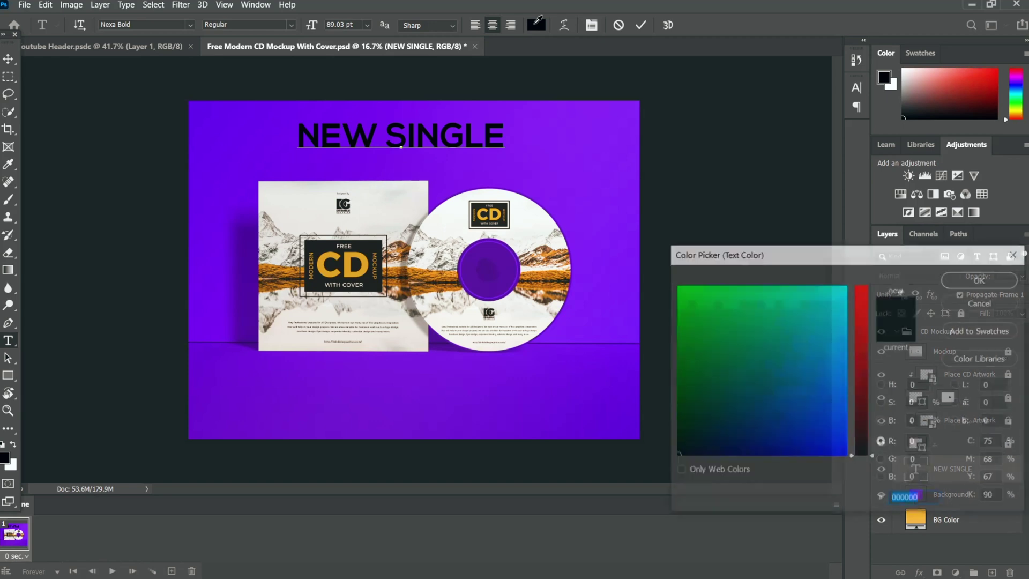
type("00ffff")
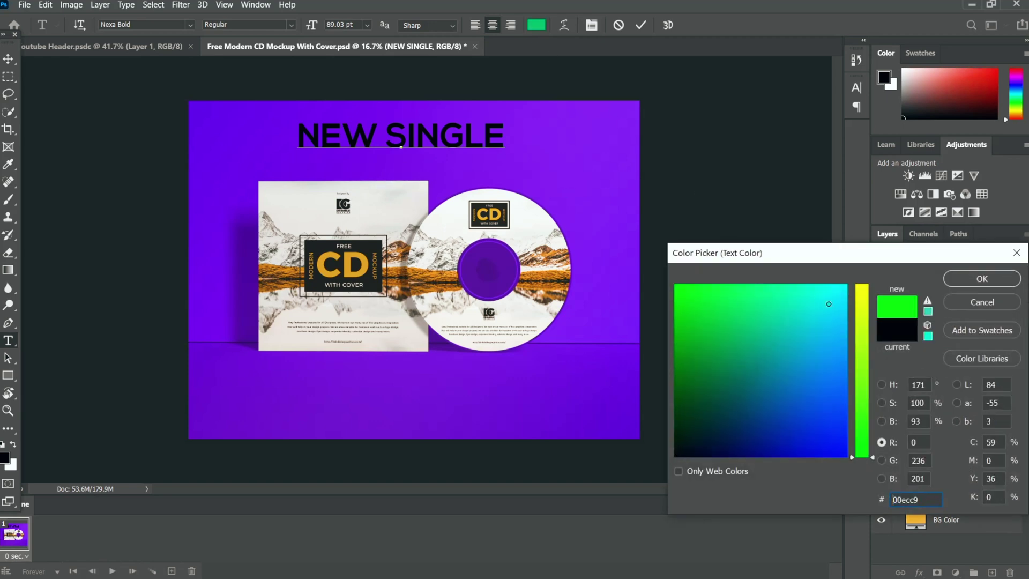
type("ffffff")
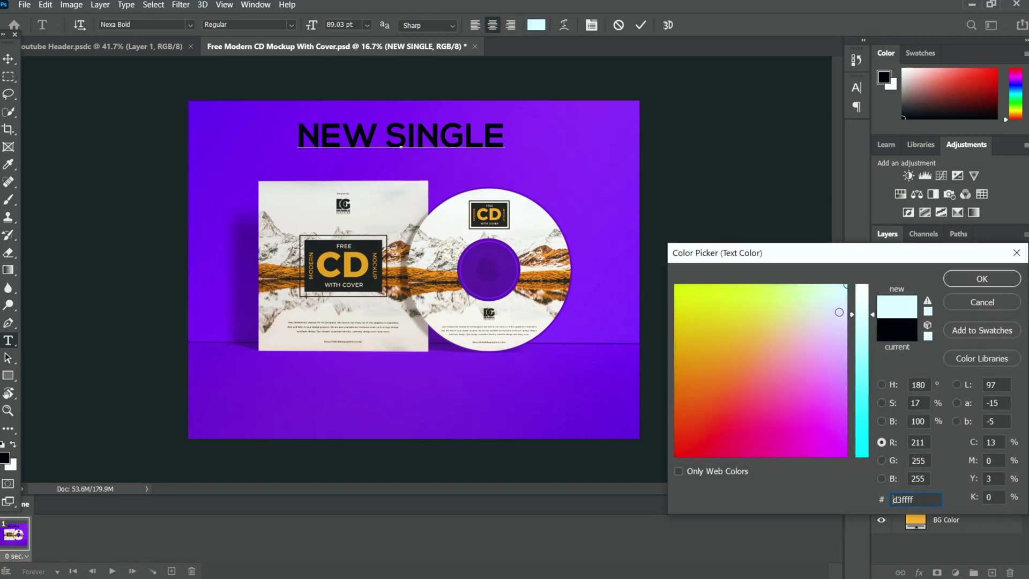
left_click(995, 275)
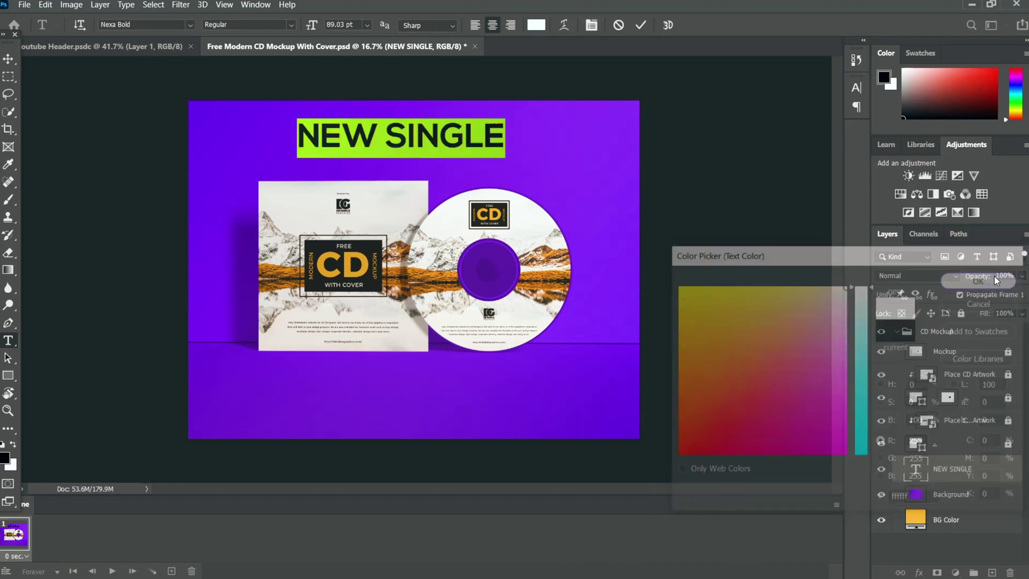
key("ctrl+Return")
Add a black (000000) stroke to the NEW SINGLE layer through Blending Options
key("v")
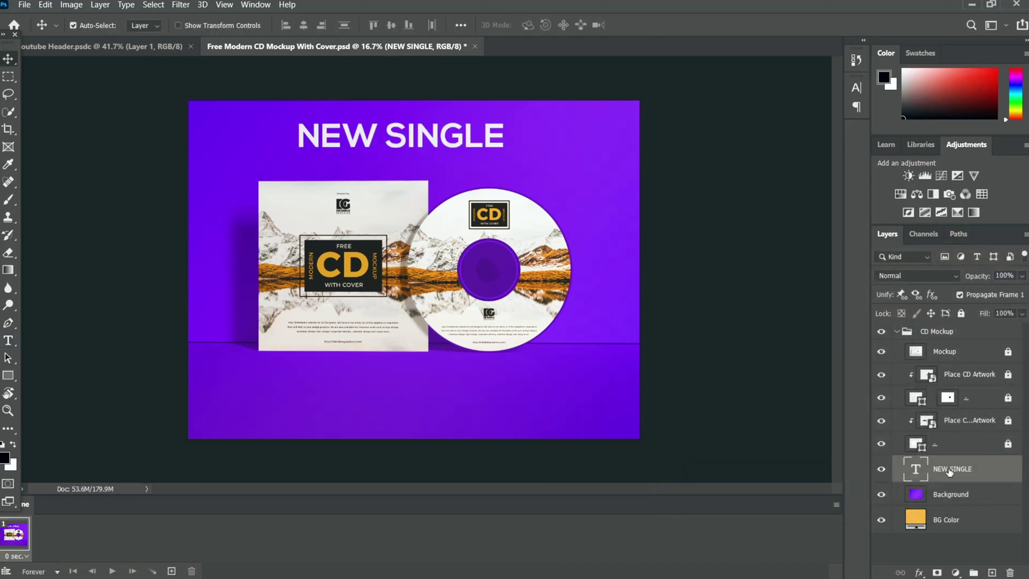
right_click(934, 471)
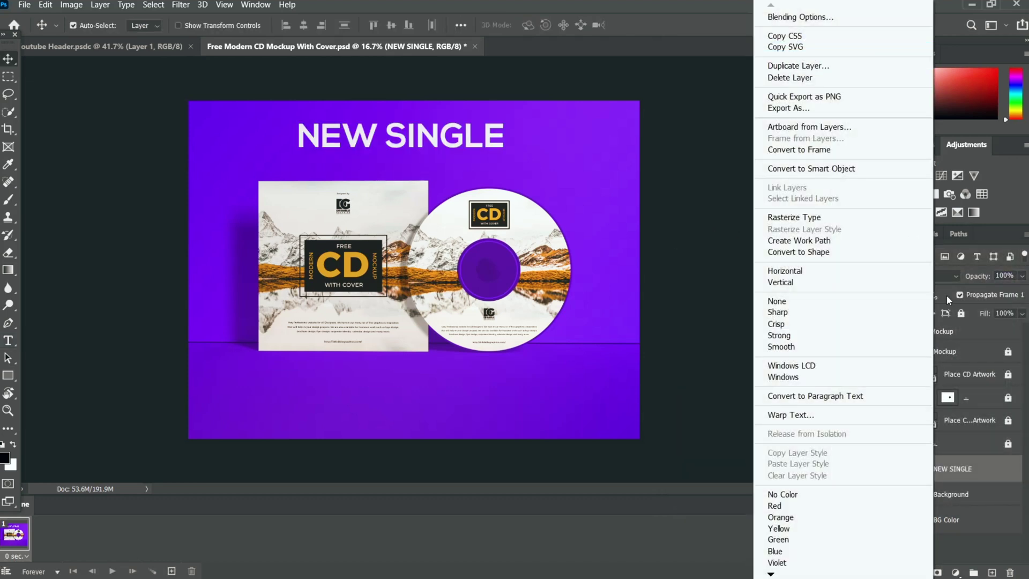
left_click(965, 474)
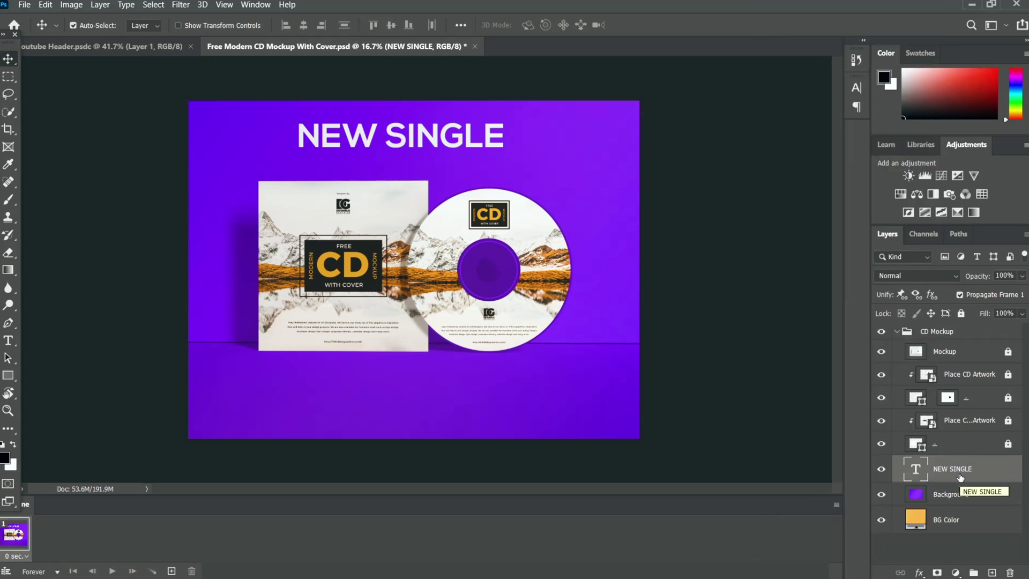
right_click(960, 476)
left_click(880, 22)
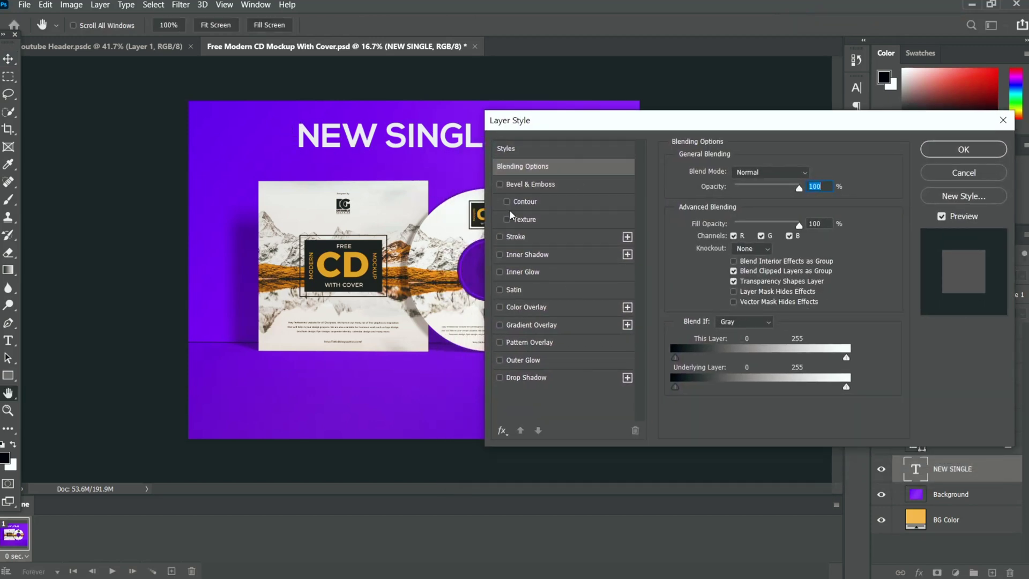
left_click(515, 237)
left_click(705, 270)
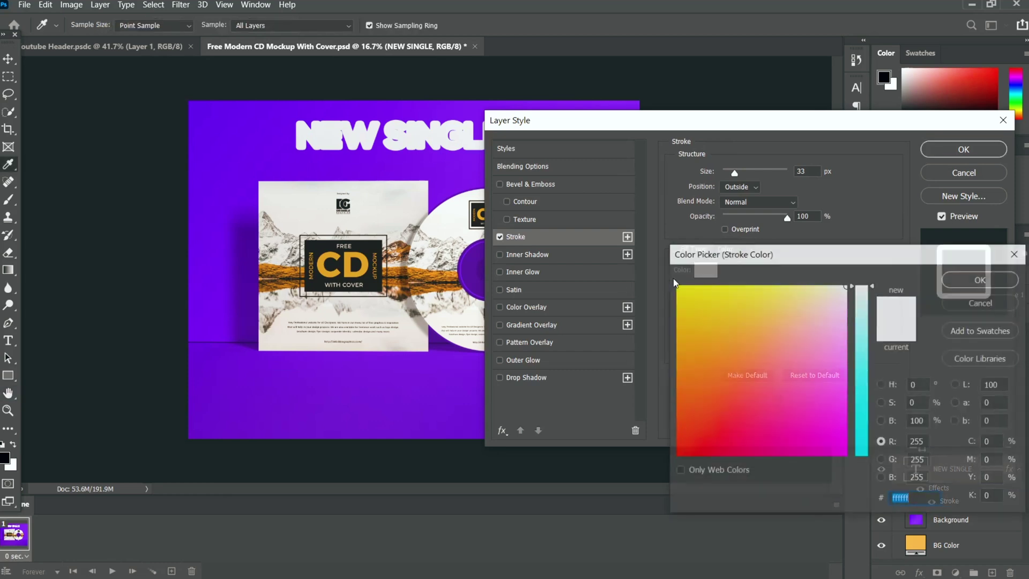
type("ff0000")
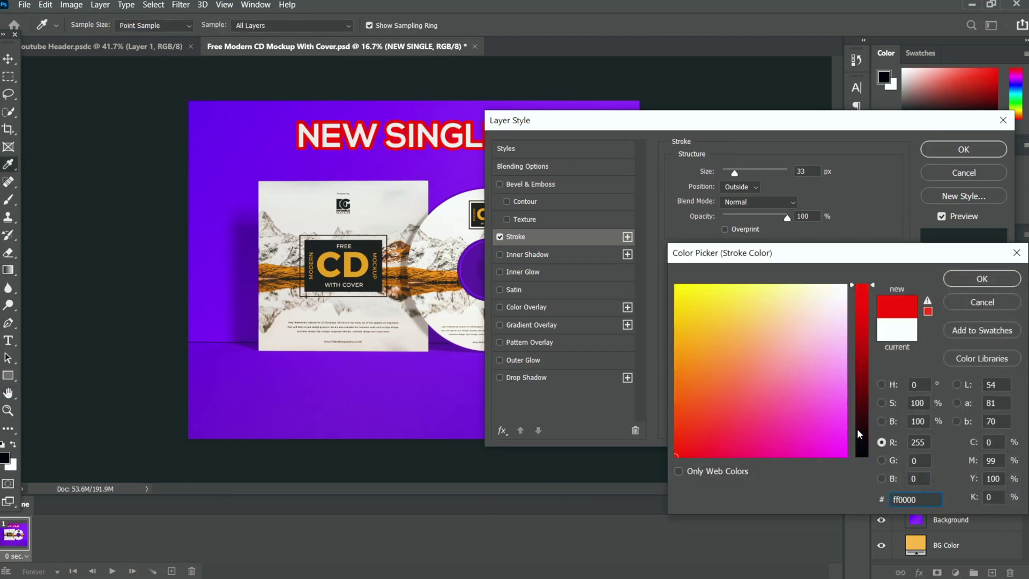
left_click_drag(859, 433, 870, 502)
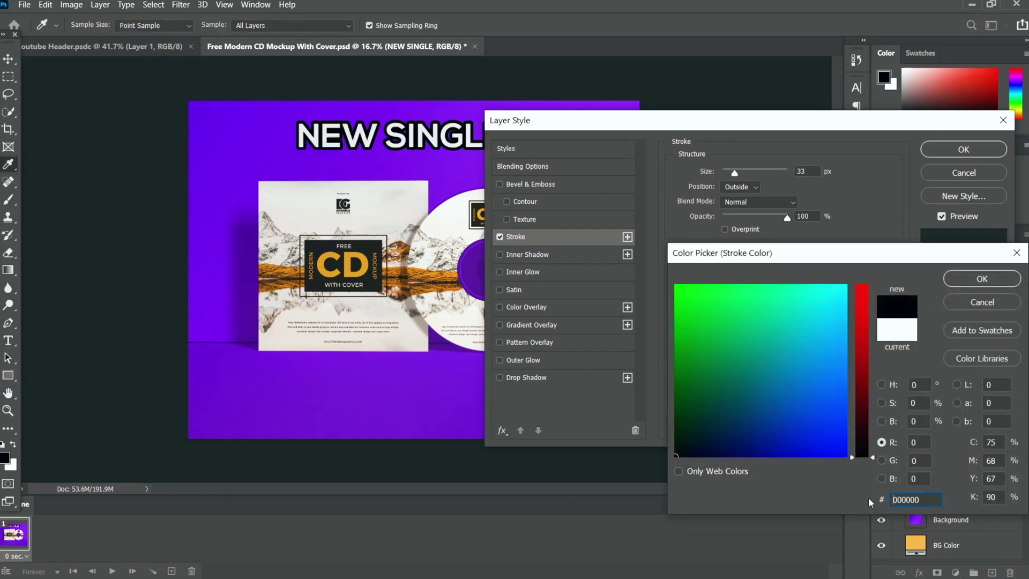
left_click(964, 280)
Thin the heading outline to 8 px and enable a drop shadow
left_click_drag(750, 121, 799, 111)
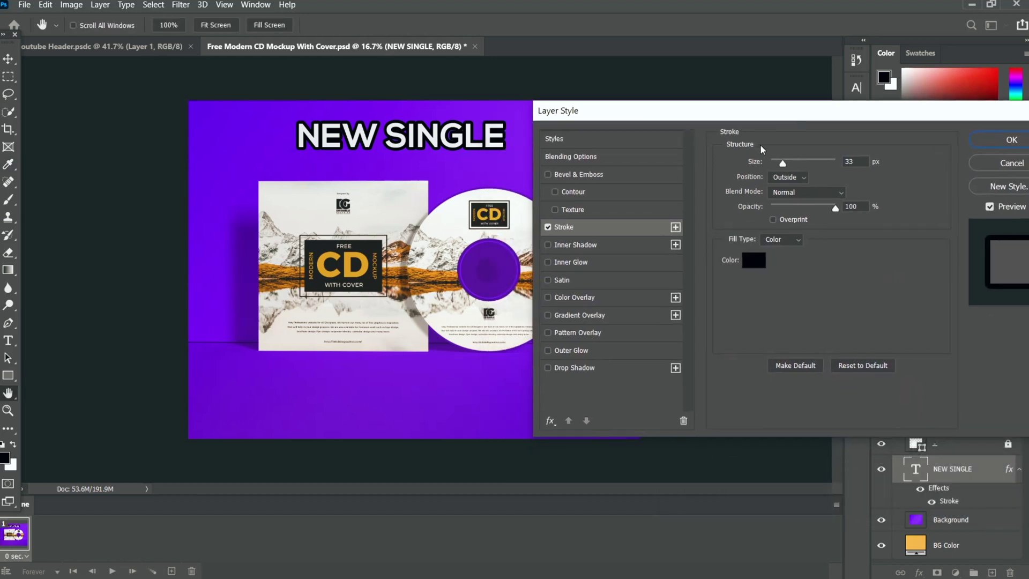
left_click_drag(785, 167, 778, 167)
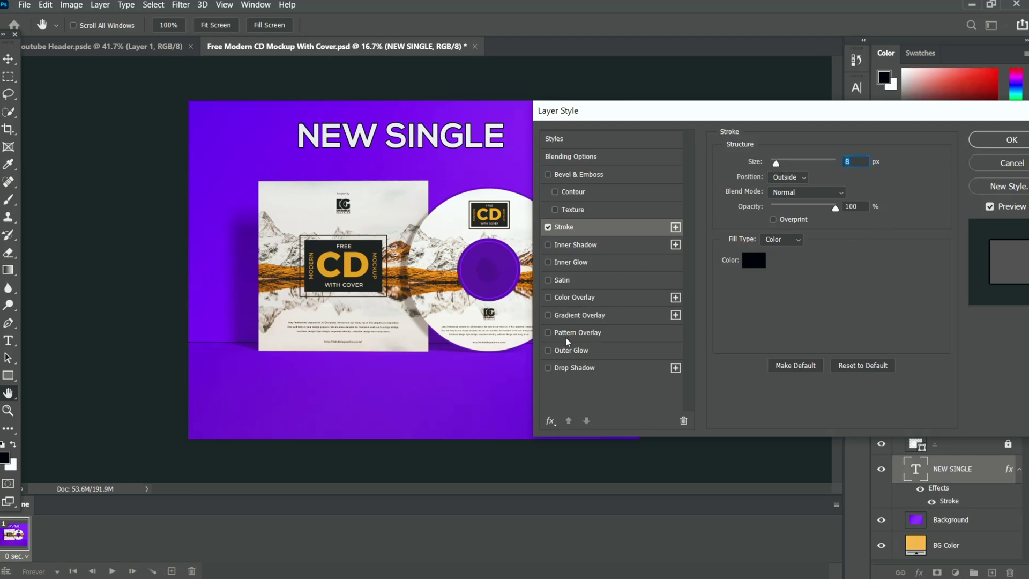
left_click(561, 369)
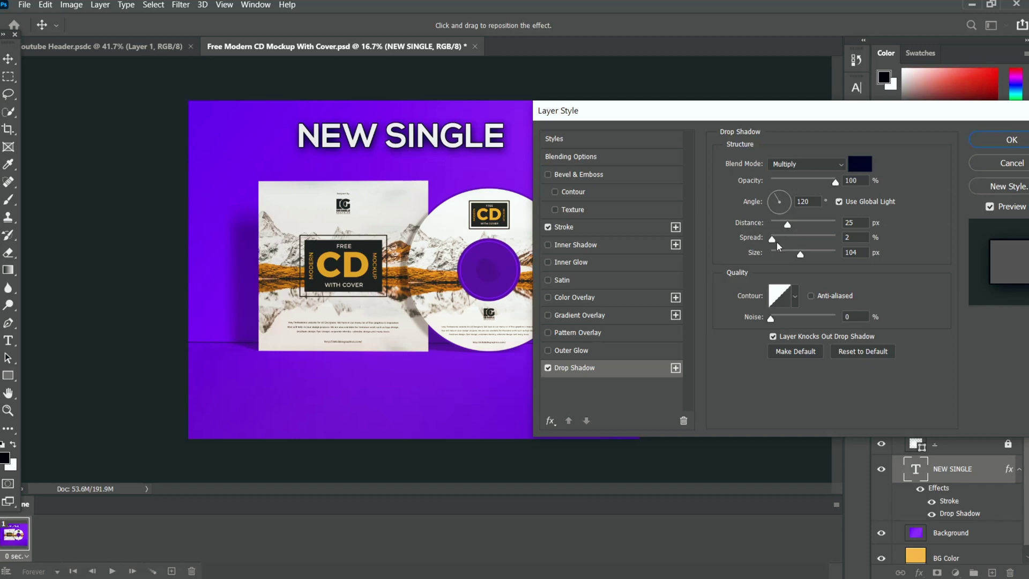
Tune the drop shadow (67 px distance, 15% spread, 169 px size, lower opacity), refine stroke size, and apply
left_click_drag(822, 253, 808, 225)
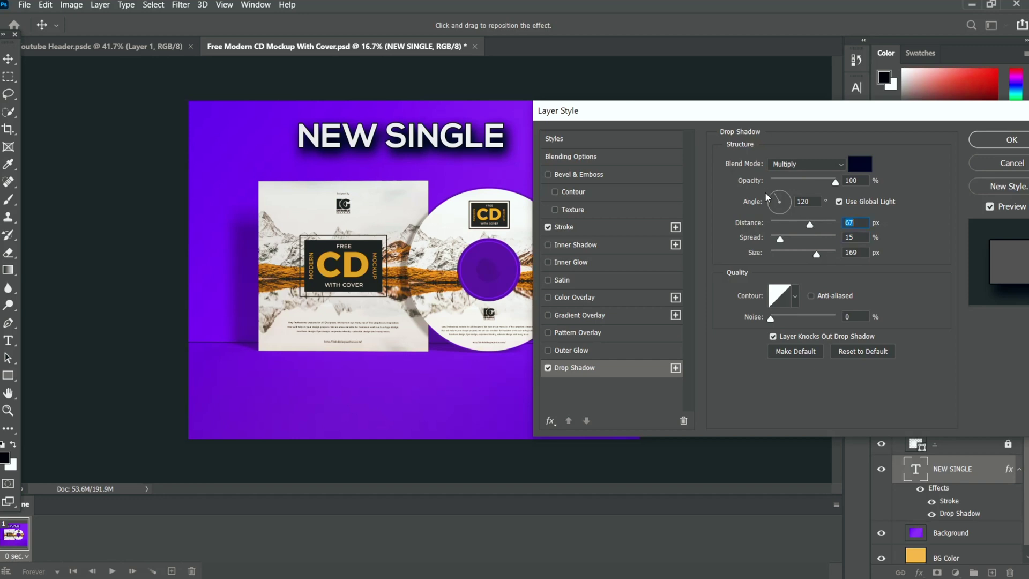
left_click_drag(834, 182, 841, 208)
left_click_drag(817, 254, 794, 253)
left_click(568, 228)
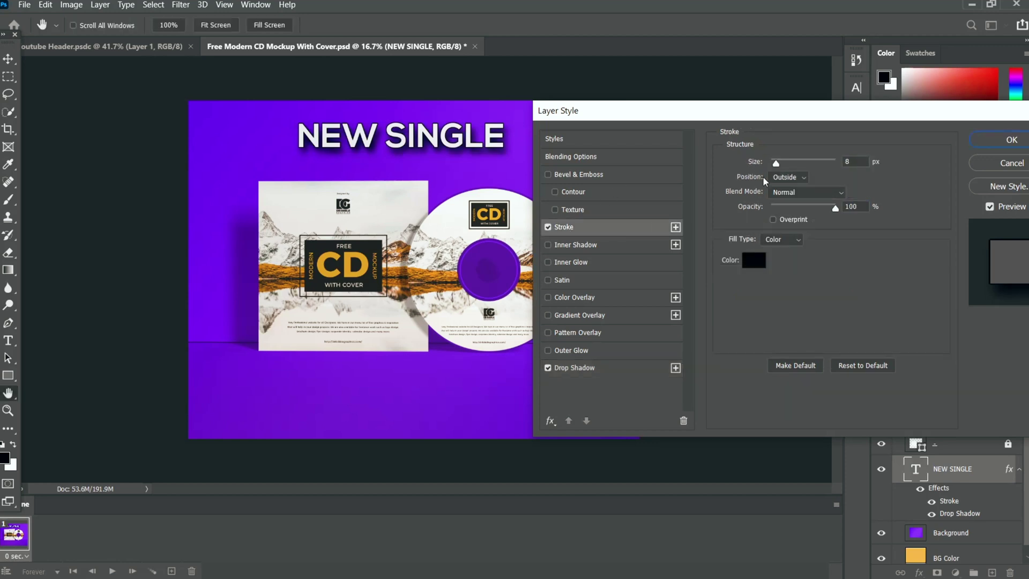
left_click_drag(778, 169, 780, 165)
key("Return")
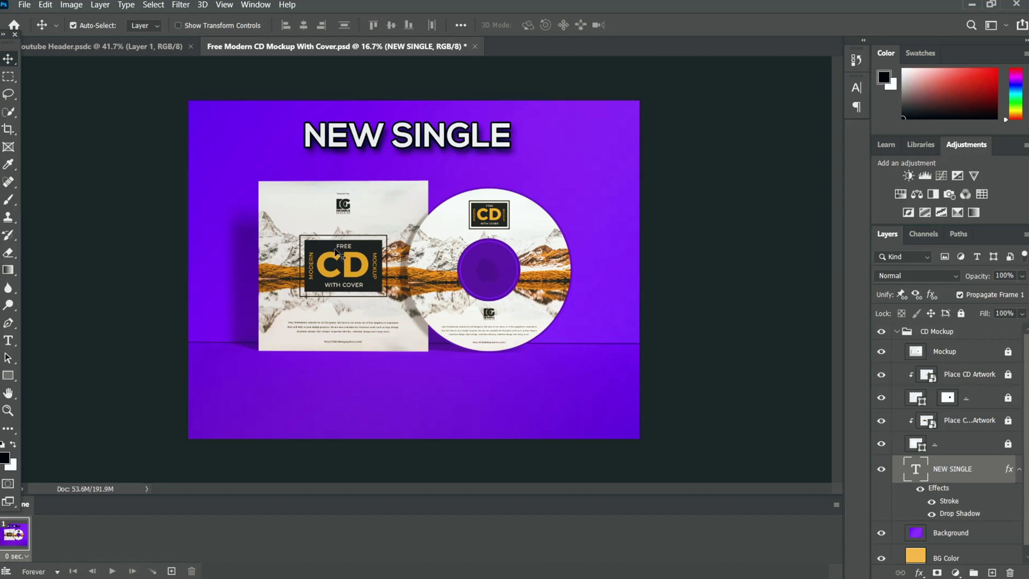
Open the Place CD Artwork smart object from the CD Mockup group for editing
left_click_drag(894, 471, 949, 458)
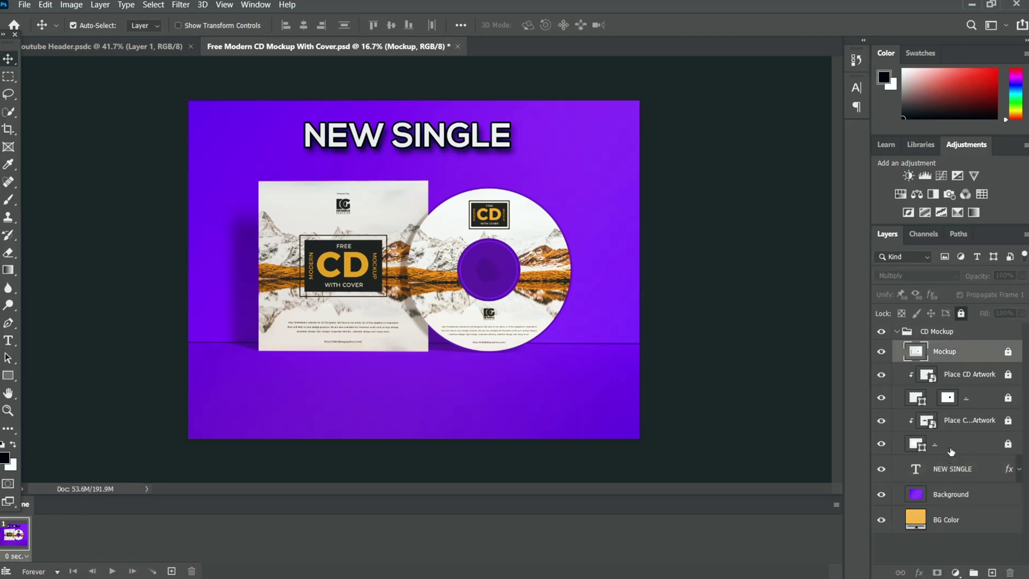
left_click(951, 451, "shift")
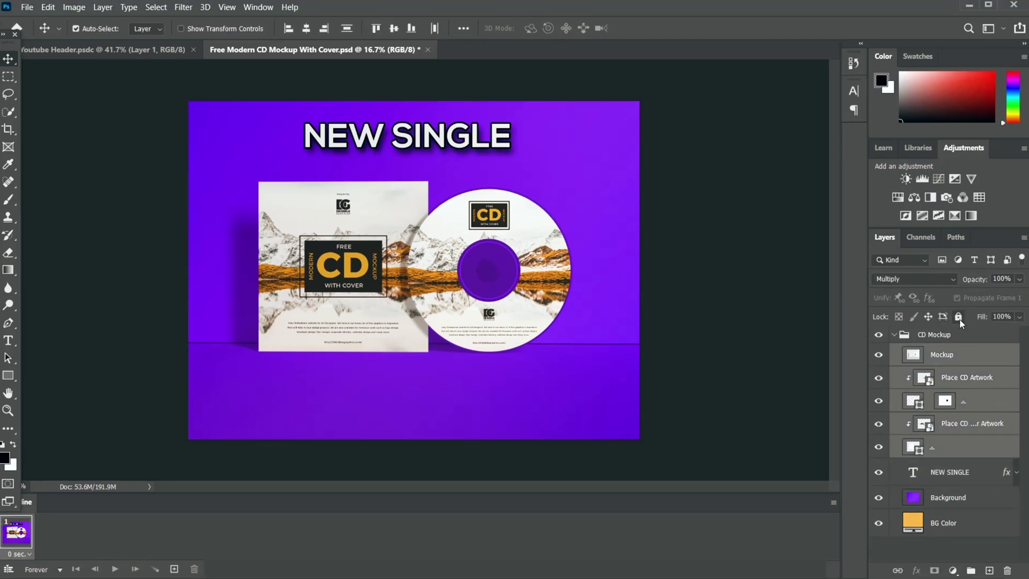
left_click(956, 382)
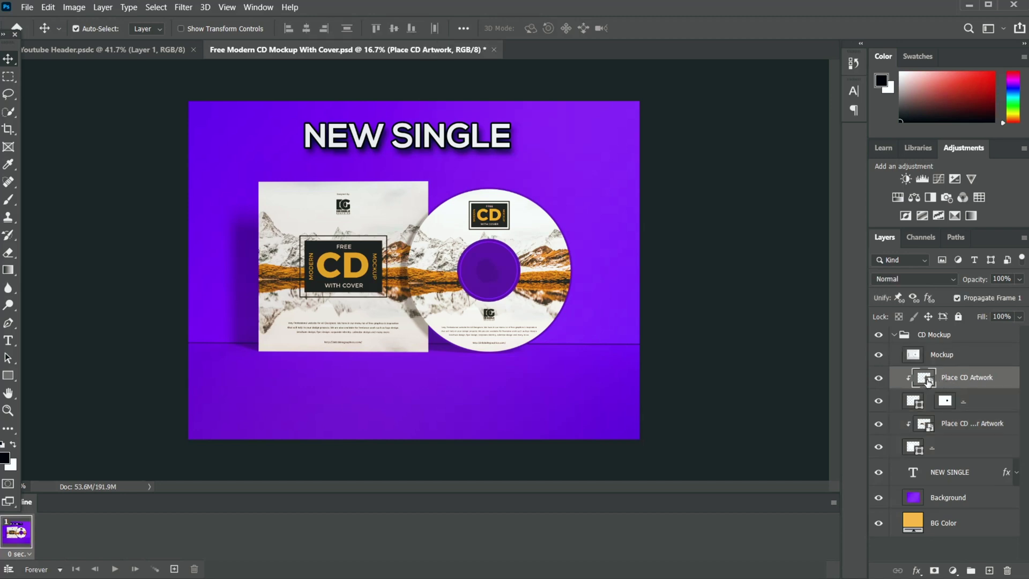
double_click(924, 378)
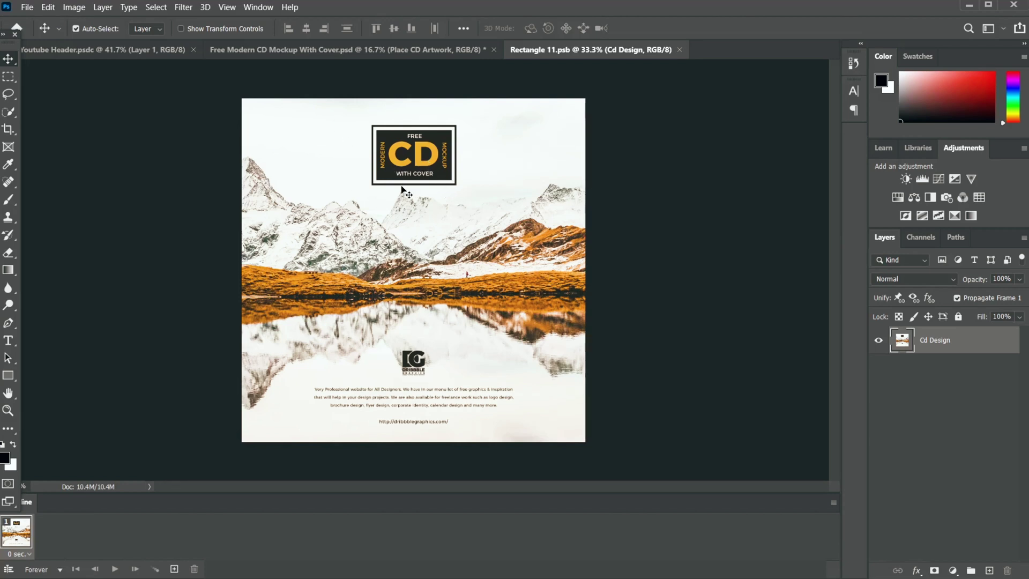
Drag DSC00290.jpg from the file browser into the Rectangle 11.psb document
key("alt+Tab")
key("alt+Tab")
key("alt+Tab")
key("alt+Tab")
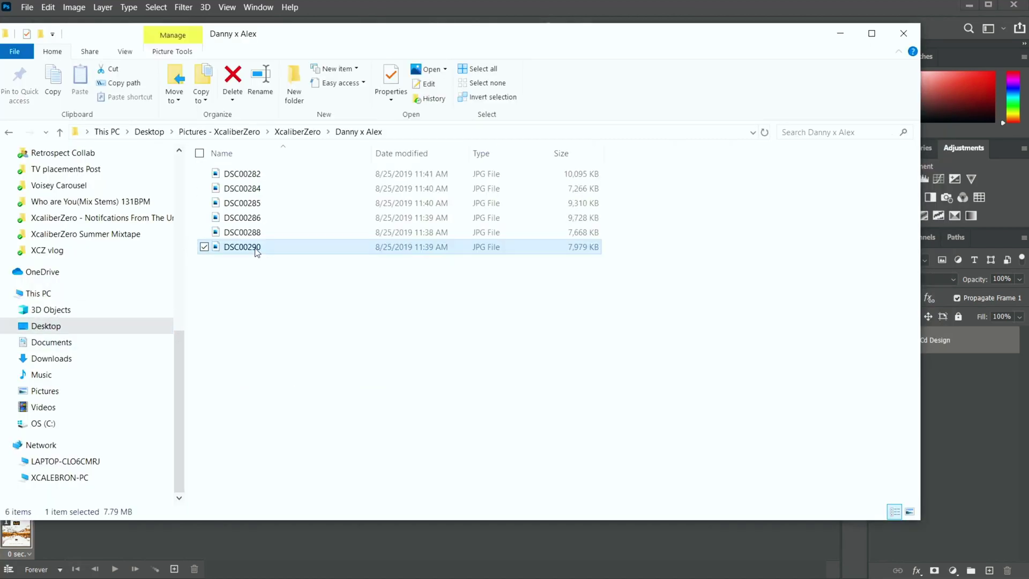
left_click_drag(251, 247, 420, 258)
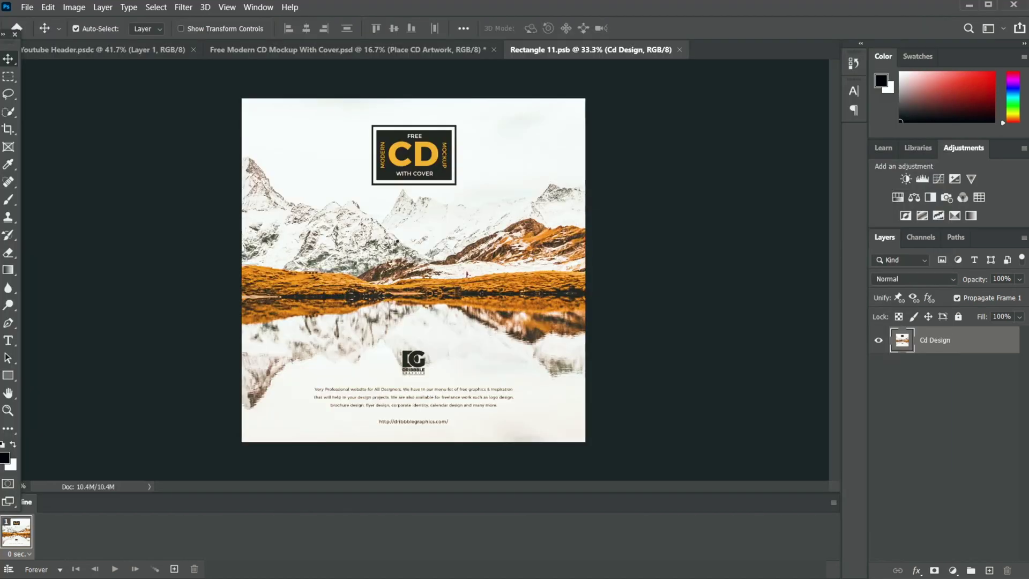
left_click_drag(399, 245, 303, 236)
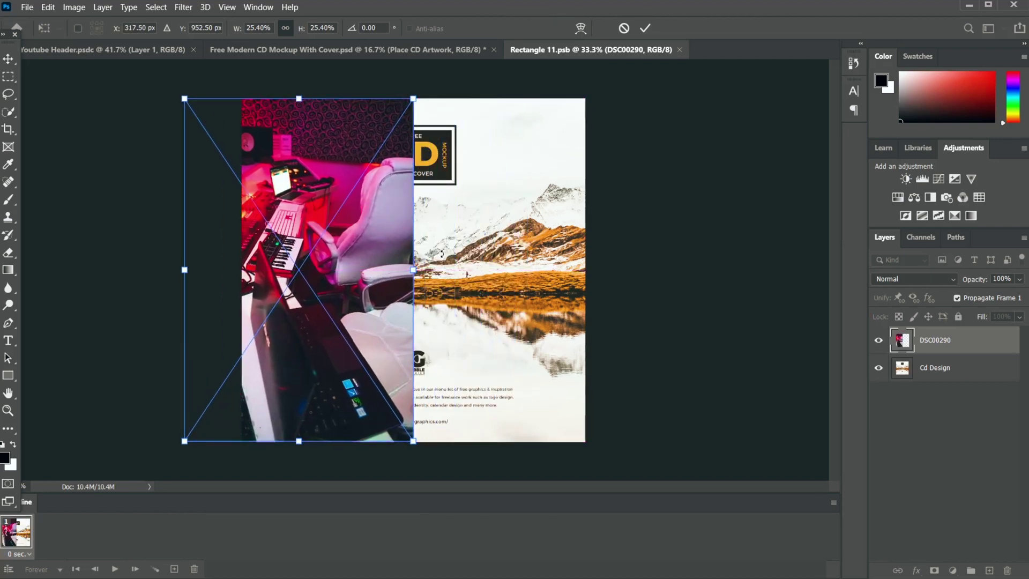
Enlarge and position the DSC00290 photo over the disc square and commit it
left_click_drag(423, 270, 412, 267)
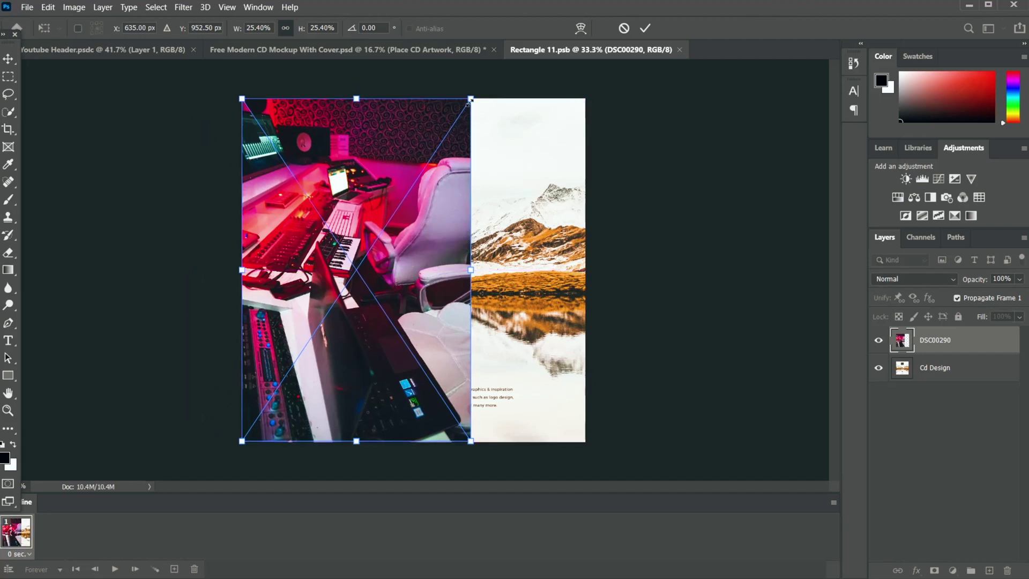
left_click_drag(470, 99, 996, 214)
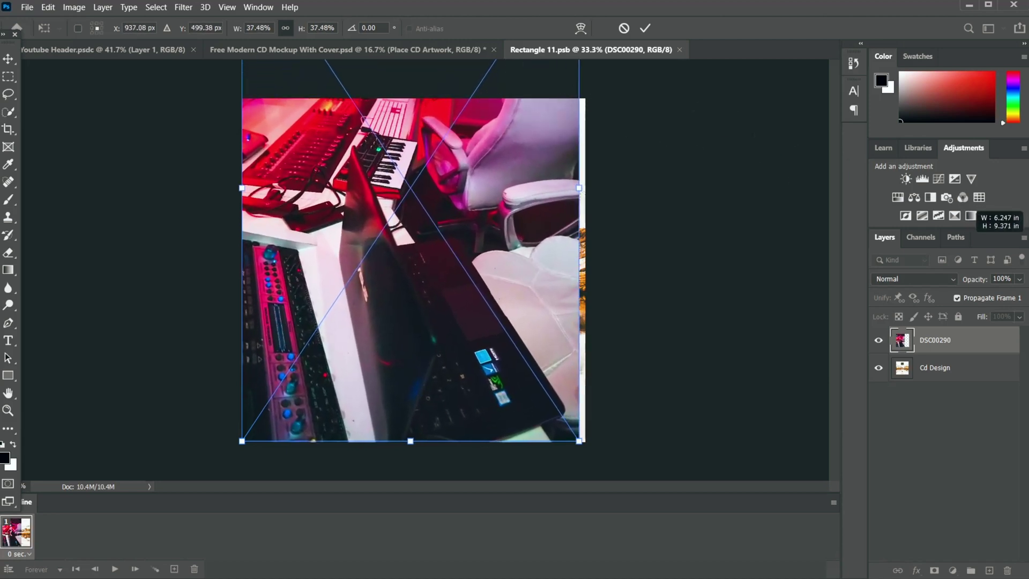
left_click_drag(437, 244, 436, 294)
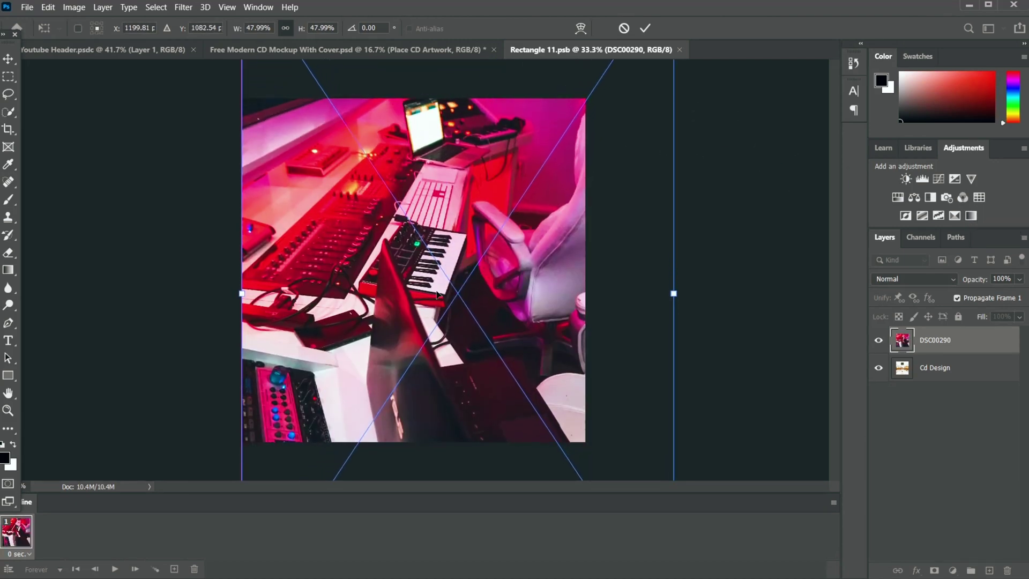
right_click(7, 59)
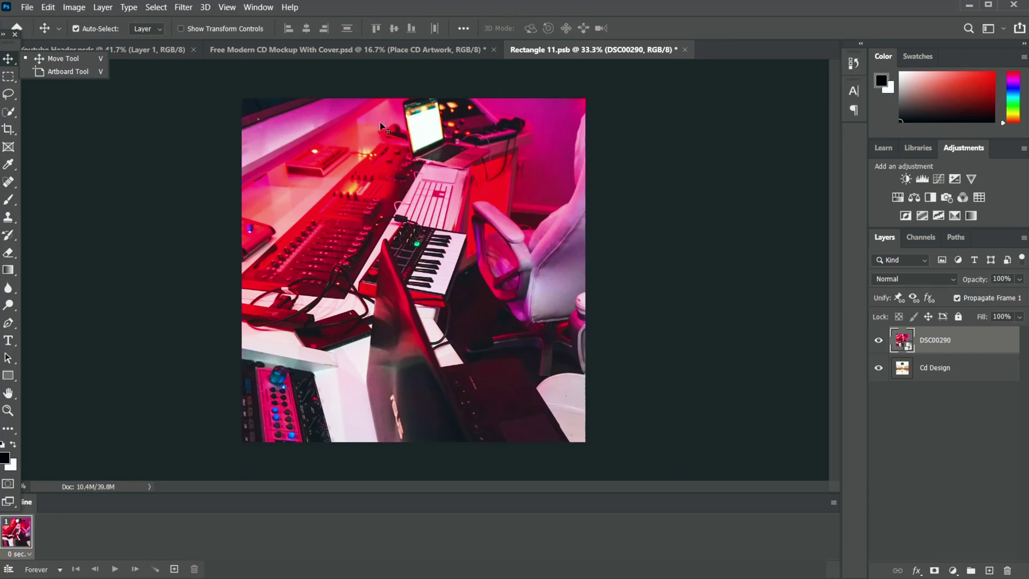
Shrink the photo slightly to fit, undo the accidental tilt, and apply the transform upright
key("ctrl+t")
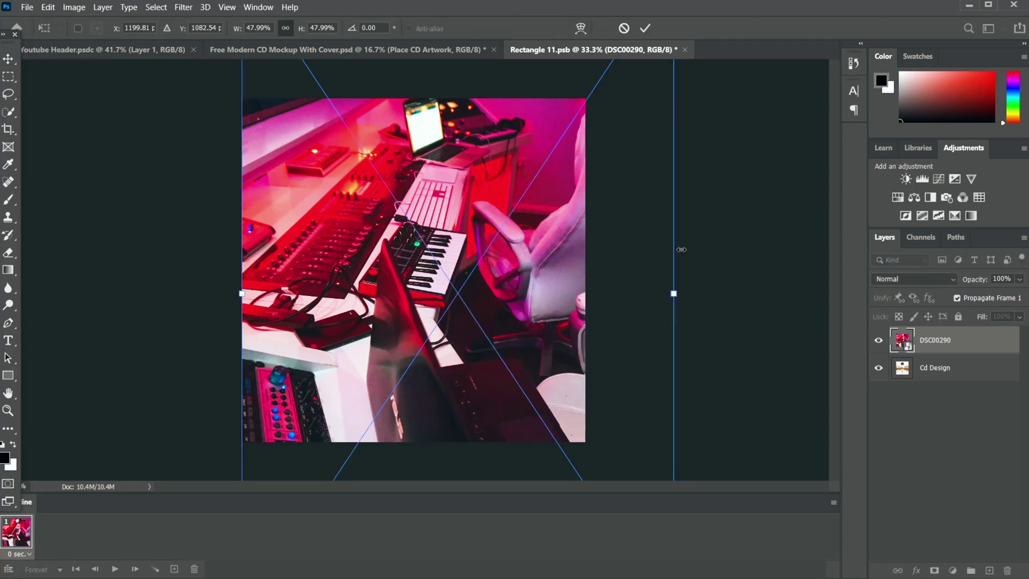
left_click_drag(673, 293, 616, 293)
mouse_move(208, 295)
left_mouse_down()
mouse_move(206, 328)
mouse_move(202, 282)
mouse_move(207, 296)
left_mouse_up()
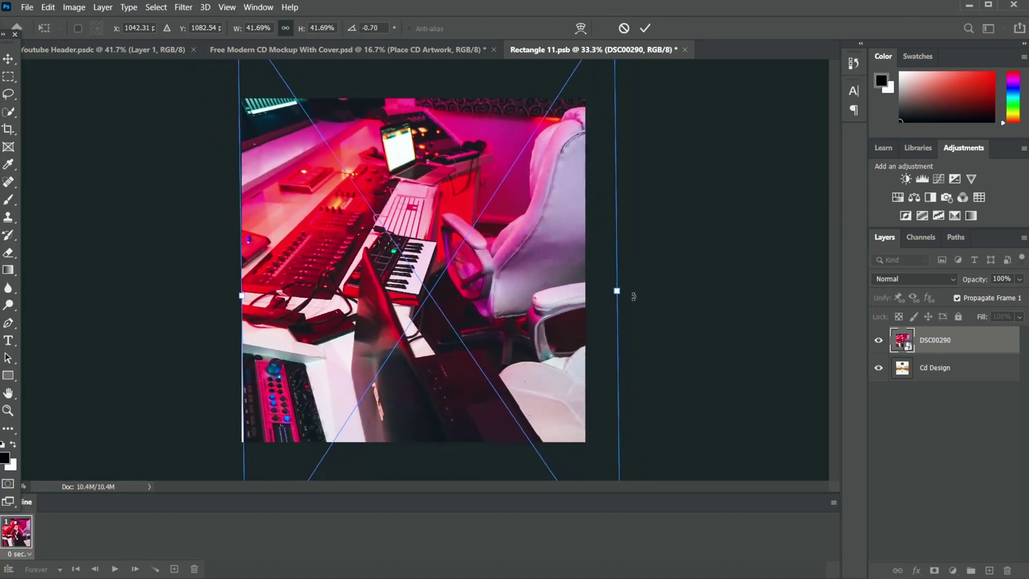
left_click_drag(633, 296, 634, 305)
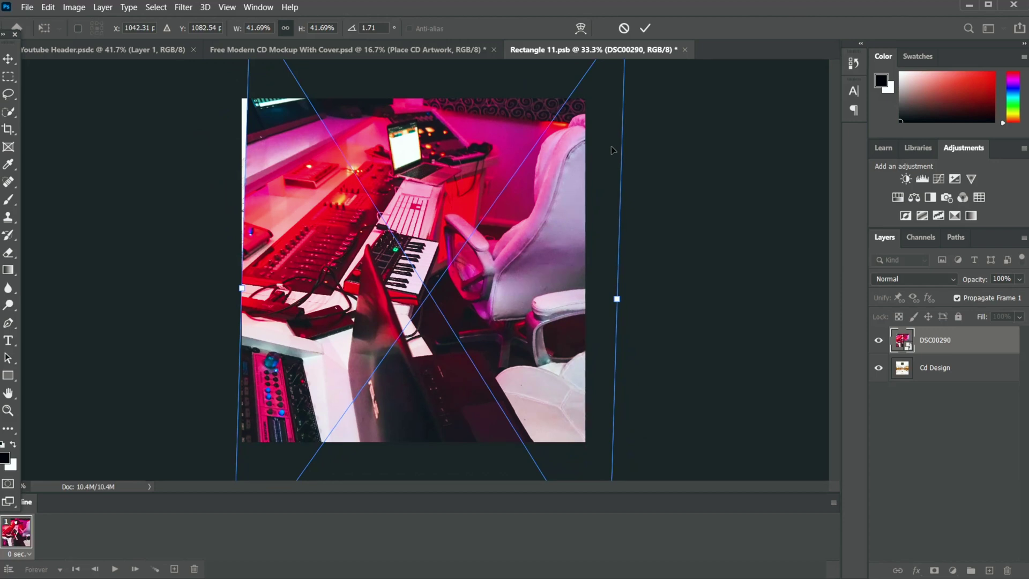
key("ctrl+z")
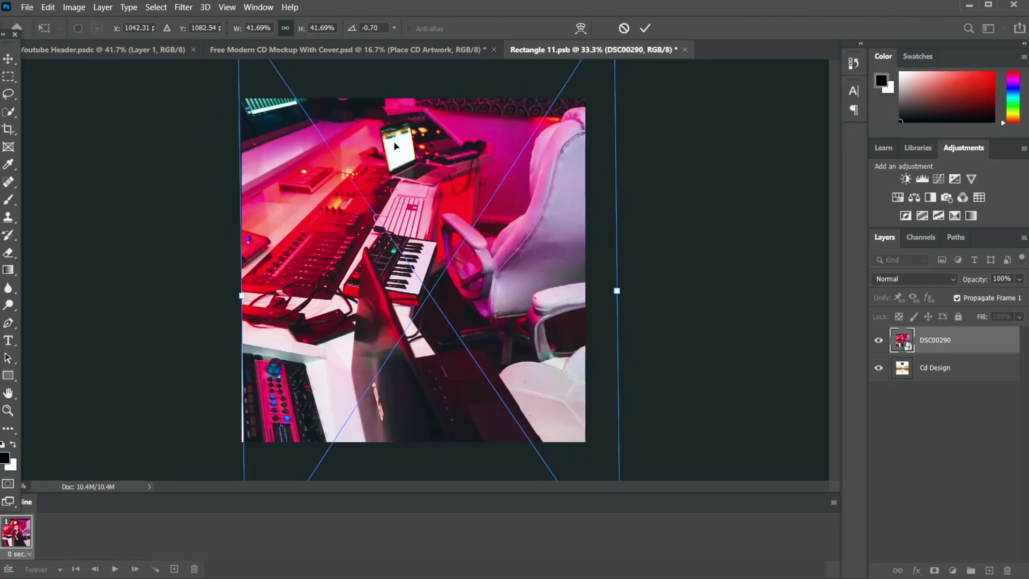
left_click(8, 58)
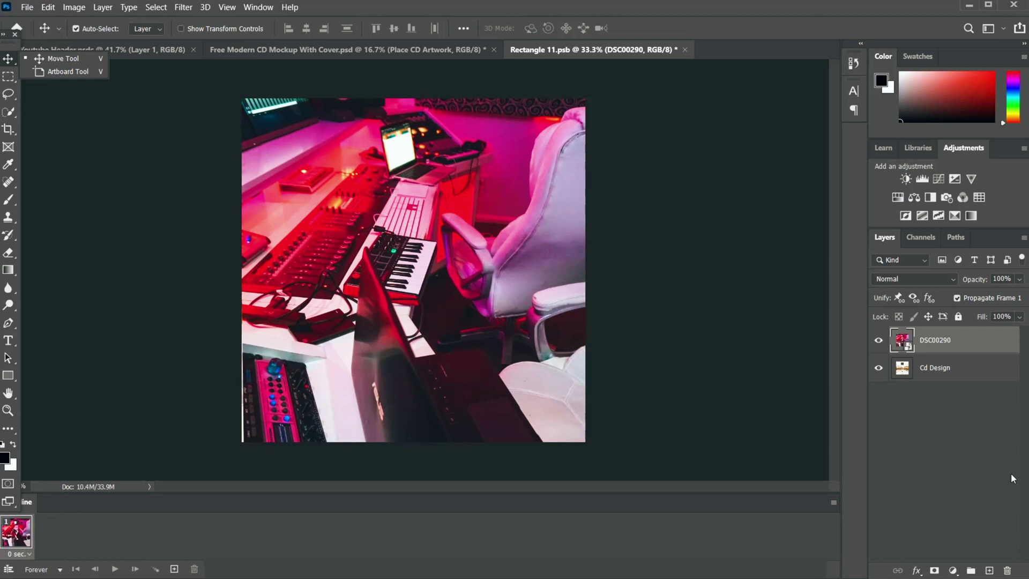
left_click(990, 569)
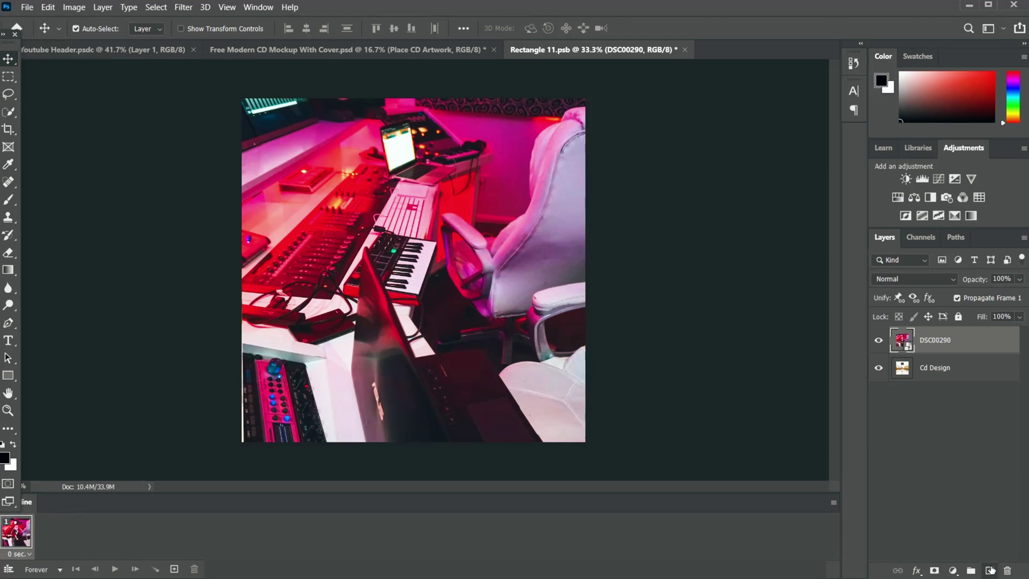
Add a new layer above the photo and fill it solid black with the Paint Bucket
left_click(990, 569)
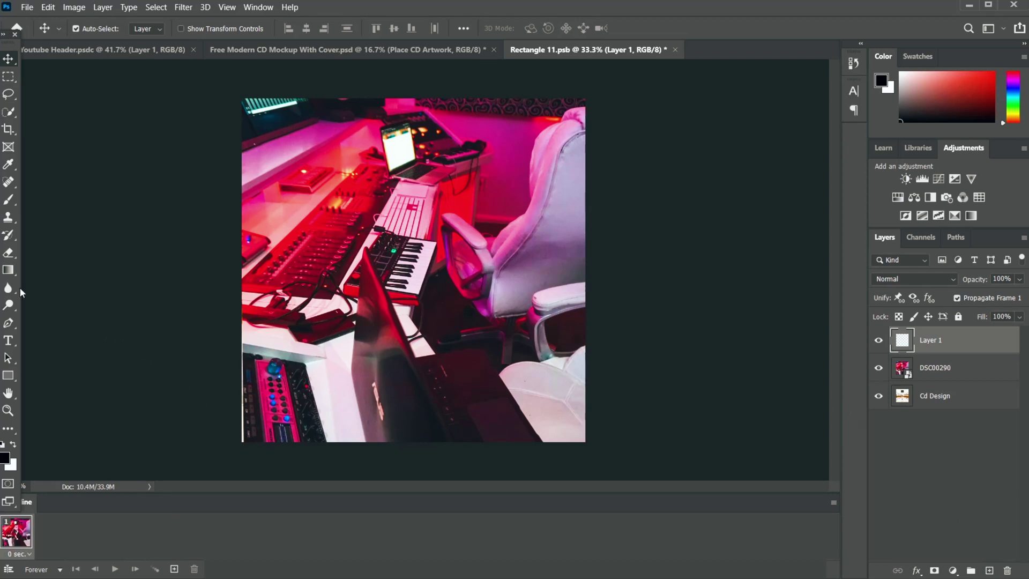
left_click(8, 269)
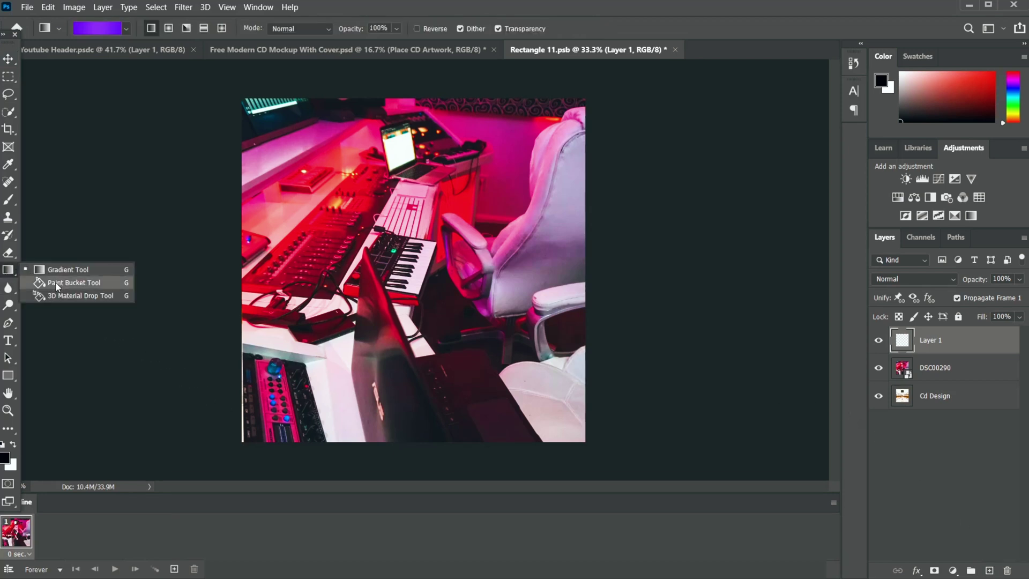
left_click(57, 283)
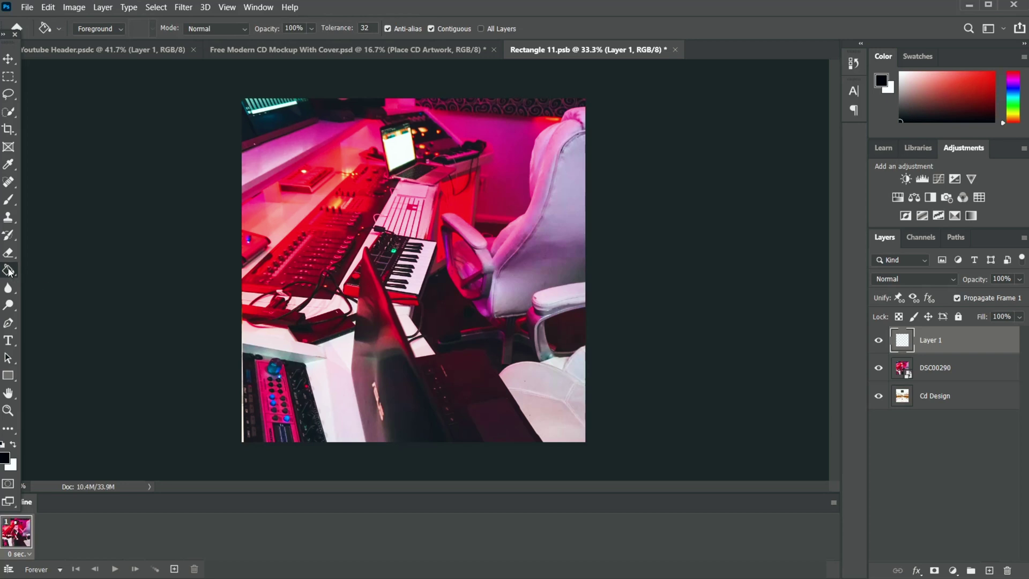
left_click(320, 248)
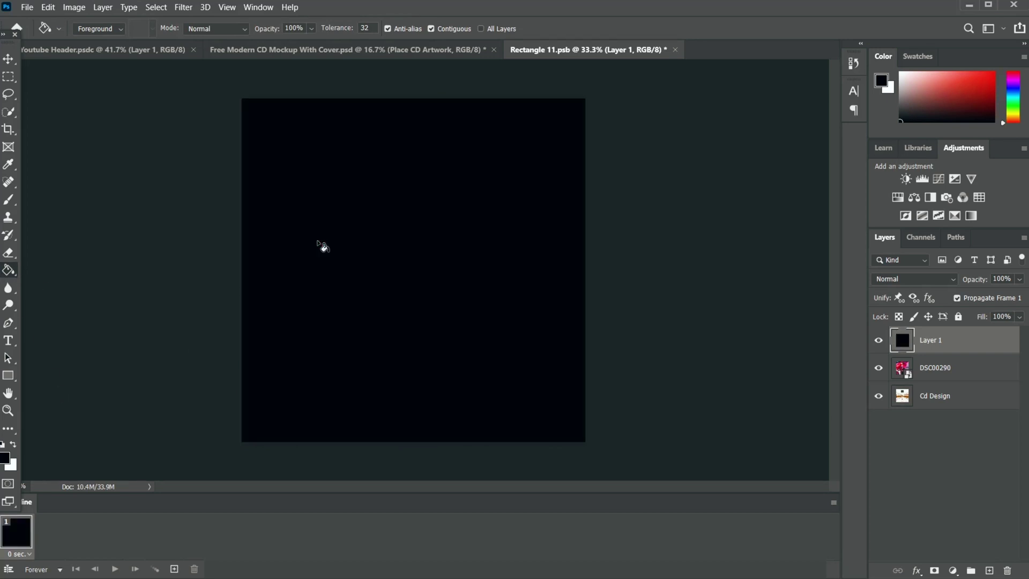
Lower the black layer to 50% opacity, save the artwork, and return to the CD mockup
left_click(1020, 316)
left_click(1019, 279)
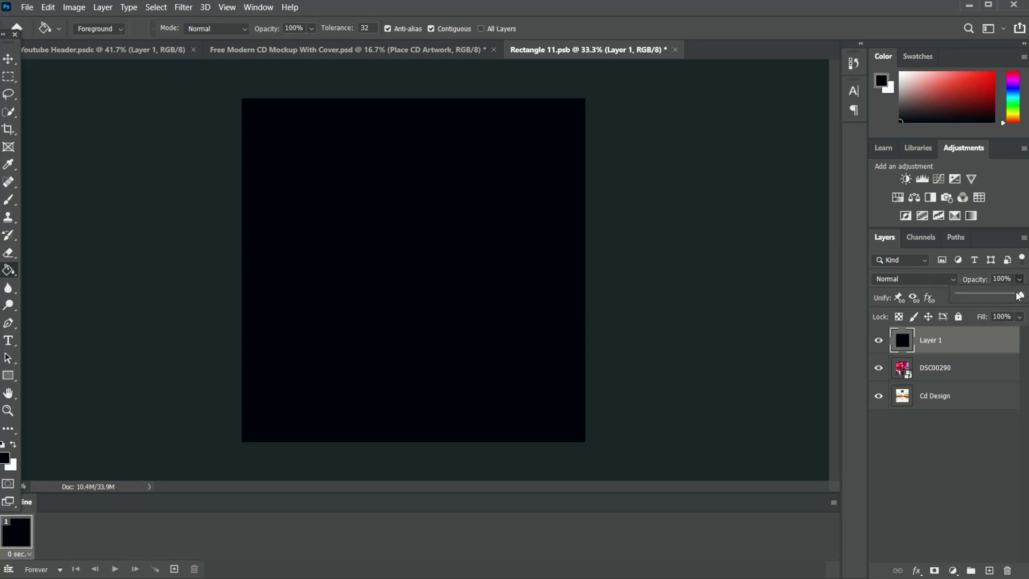
left_click_drag(1019, 296, 991, 296)
key("ctrl+s")
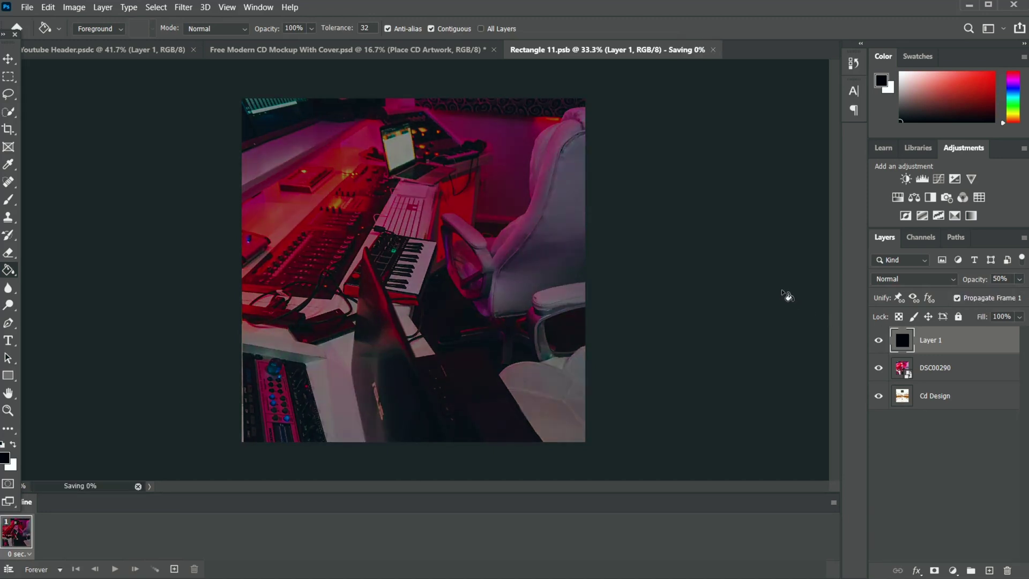
left_click(392, 52)
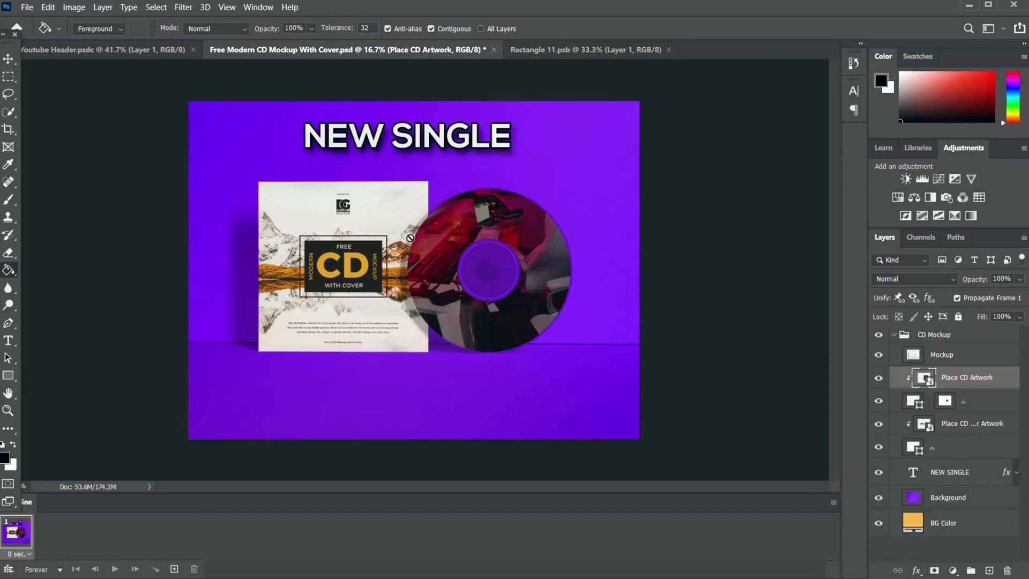
Open the Place CD Cover Artwork smart object (Rectangle 1.psb) for editing
left_click(975, 427)
double_click(975, 427)
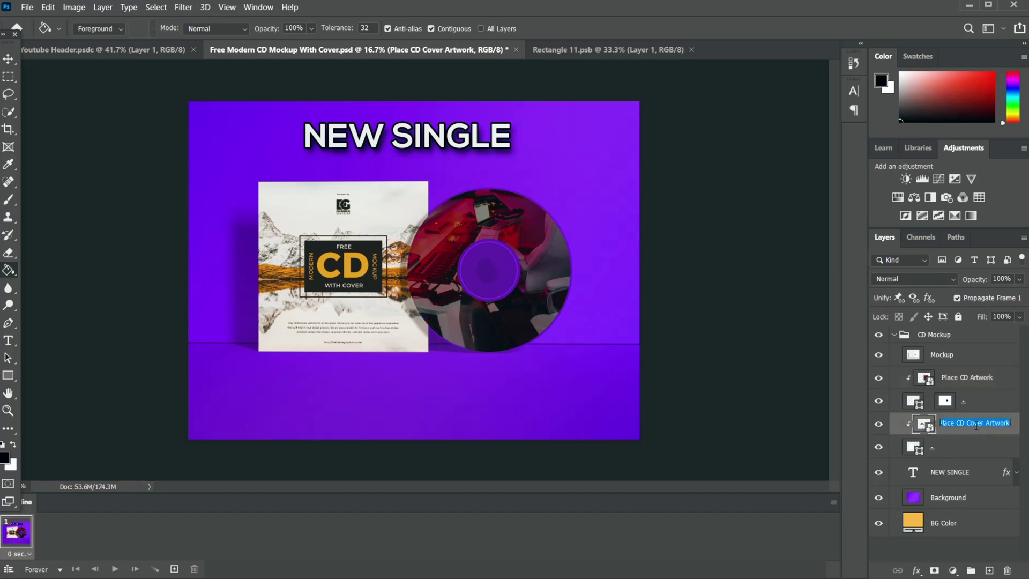
double_click(928, 427)
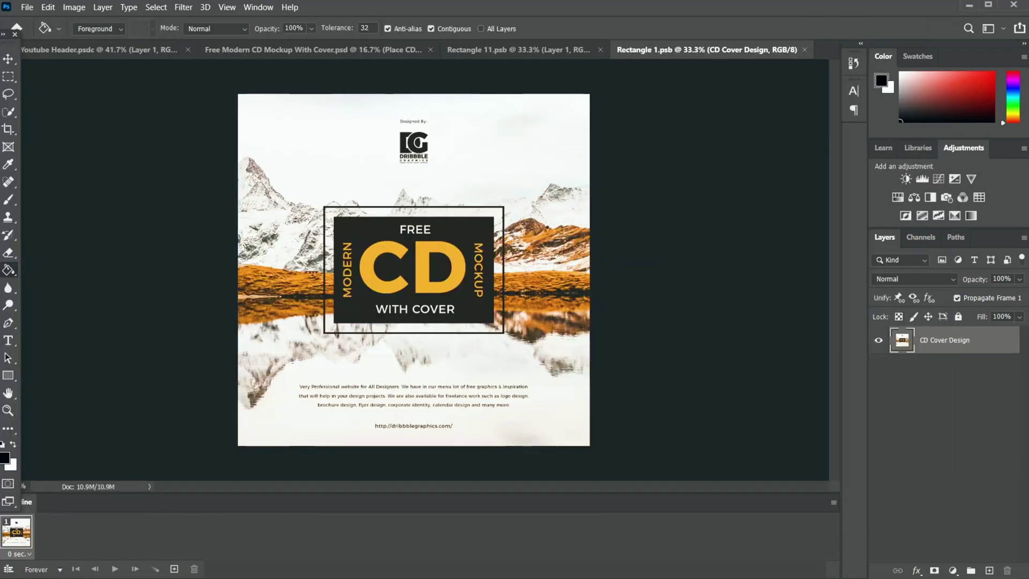
Scale the studio photo to cover the whole canvas, commit, save, and return to the mockup
left_click_drag(534, 95, 581, 18)
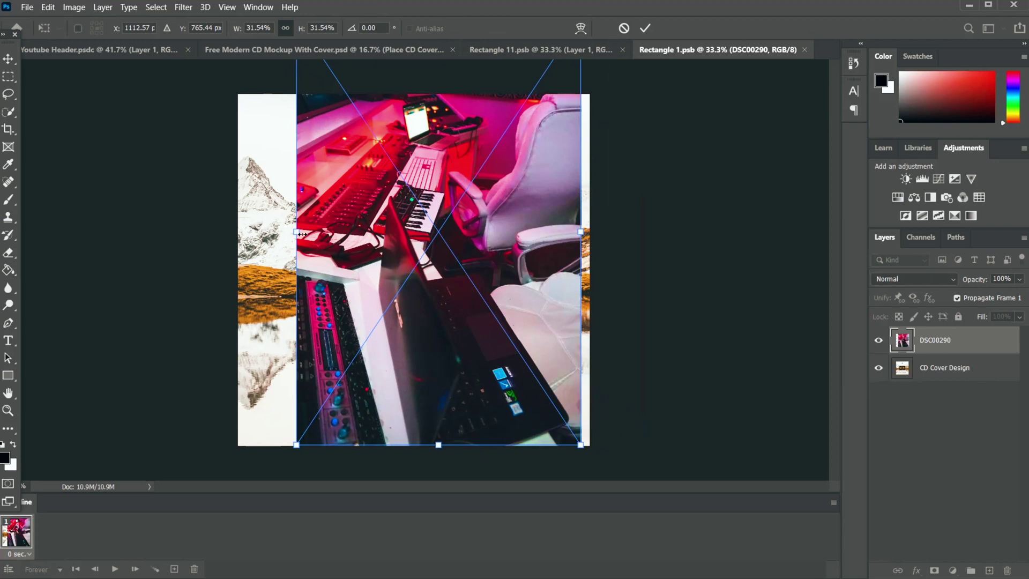
left_click_drag(301, 234, 149, 232)
left_click_drag(479, 249, 497, 249)
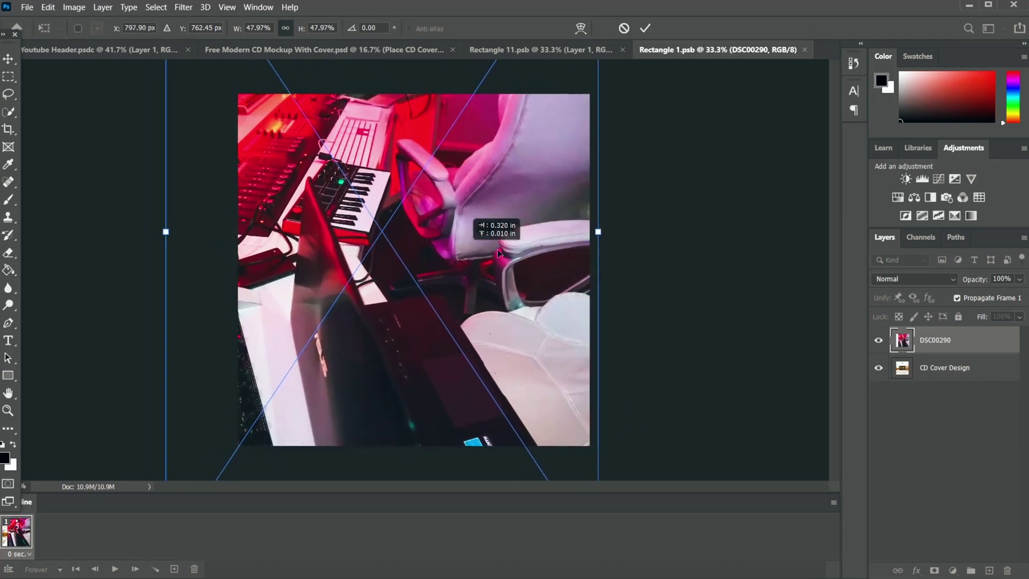
right_click(9, 56)
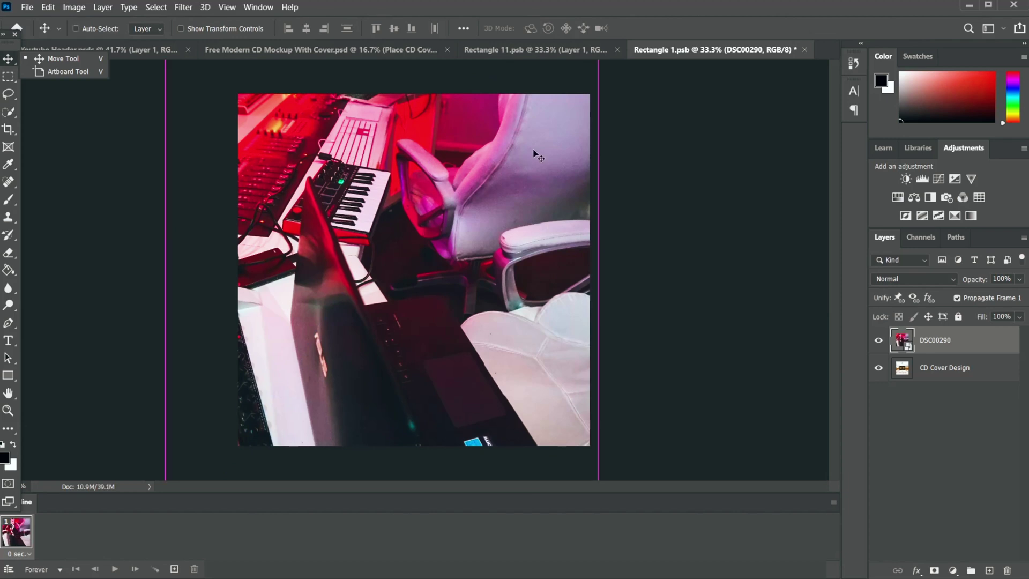
key("ctrl+s")
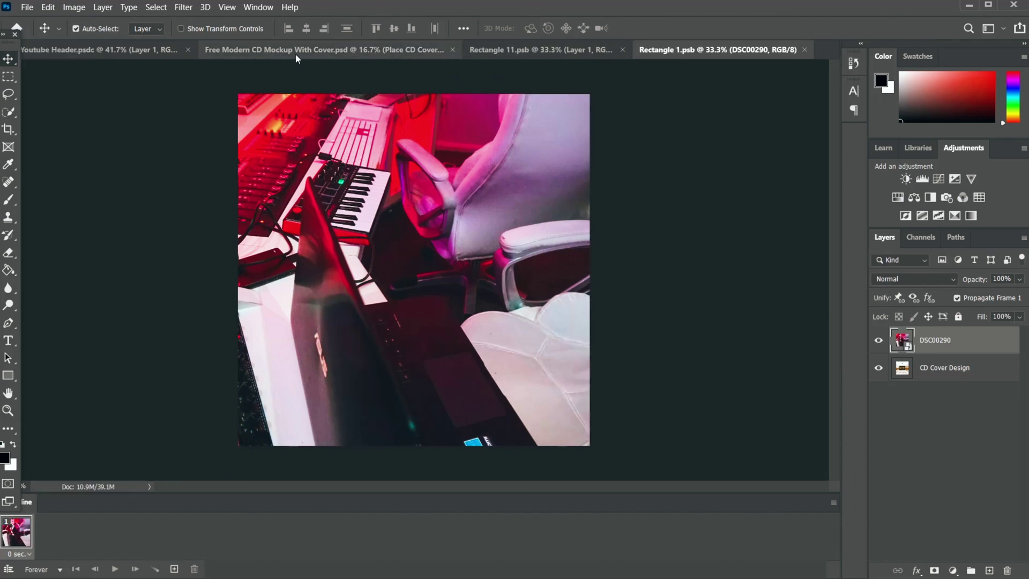
left_click(294, 51)
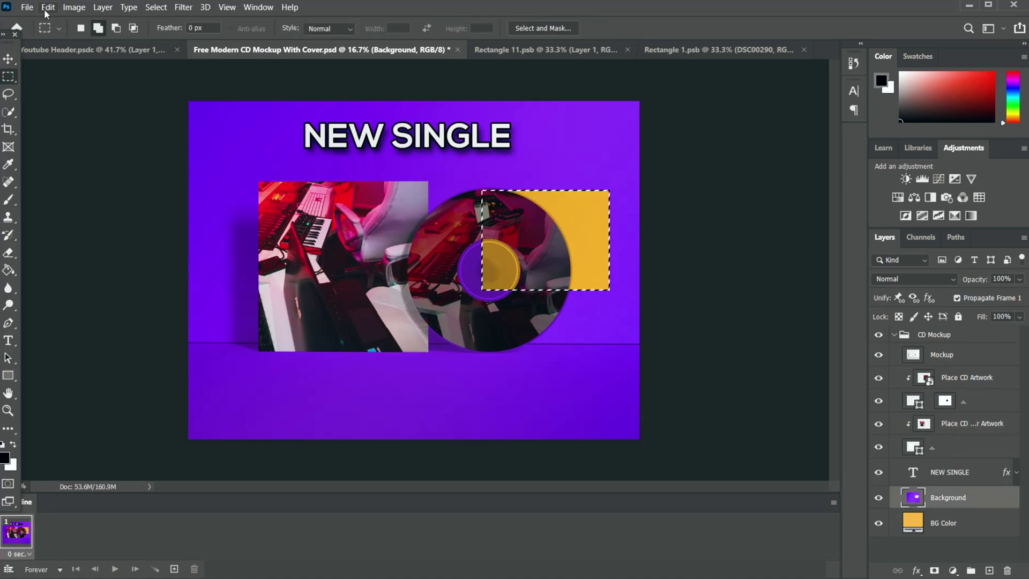
Deselect the cleared background area and bring up File > Export > Export As
key("ctrl+d")
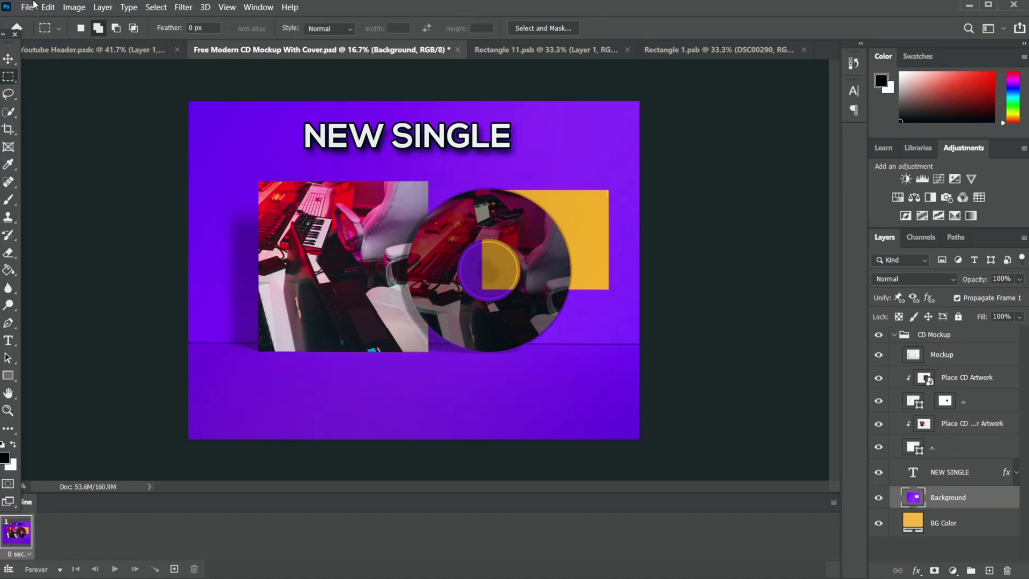
left_click(27, 7)
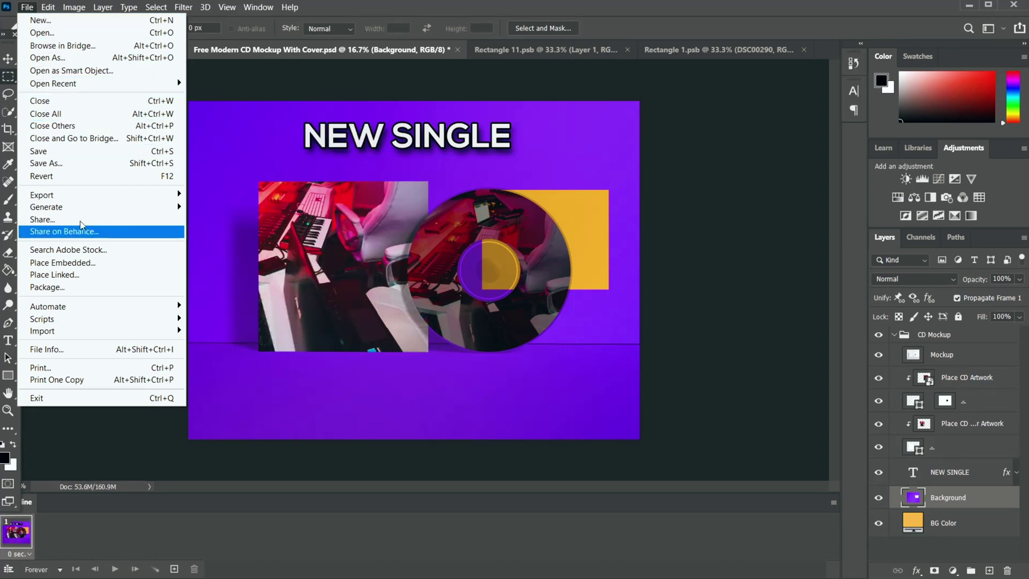
mouse_move(116, 195)
left_click(231, 206)
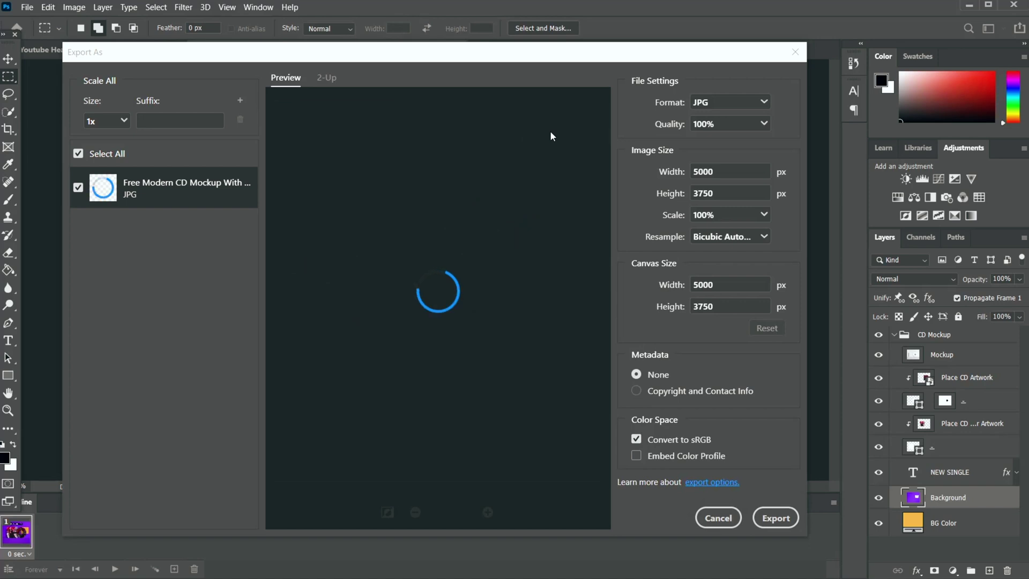
Enter 1080 for both the export Width and Height in Image Size
left_click(737, 167)
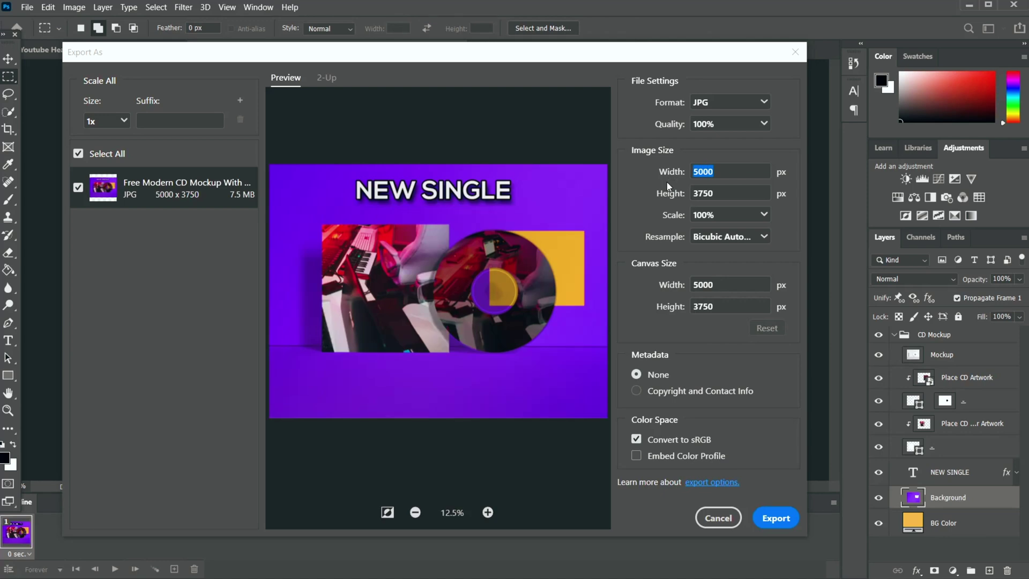
type("1080")
key("Tab")
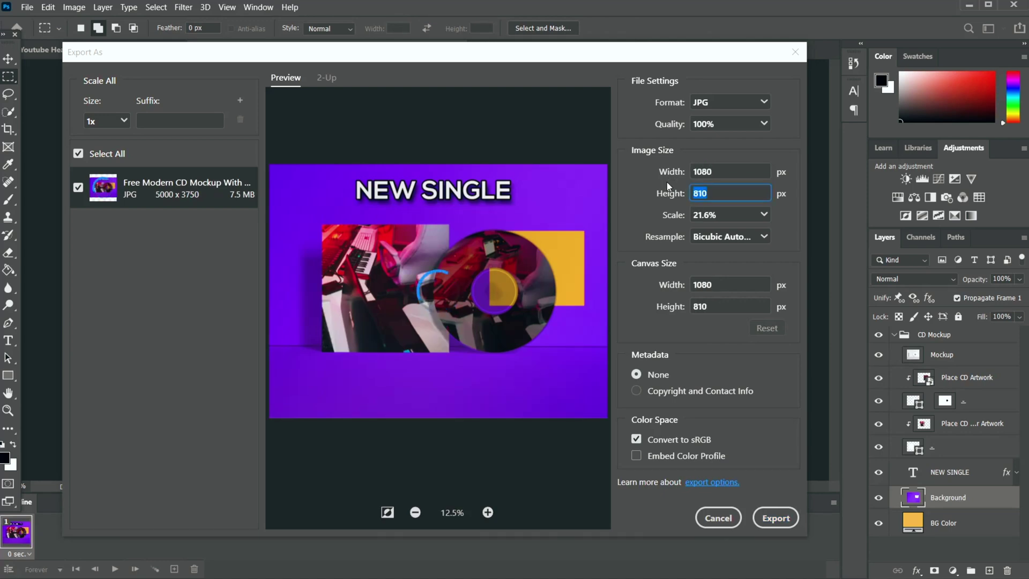
type("1")
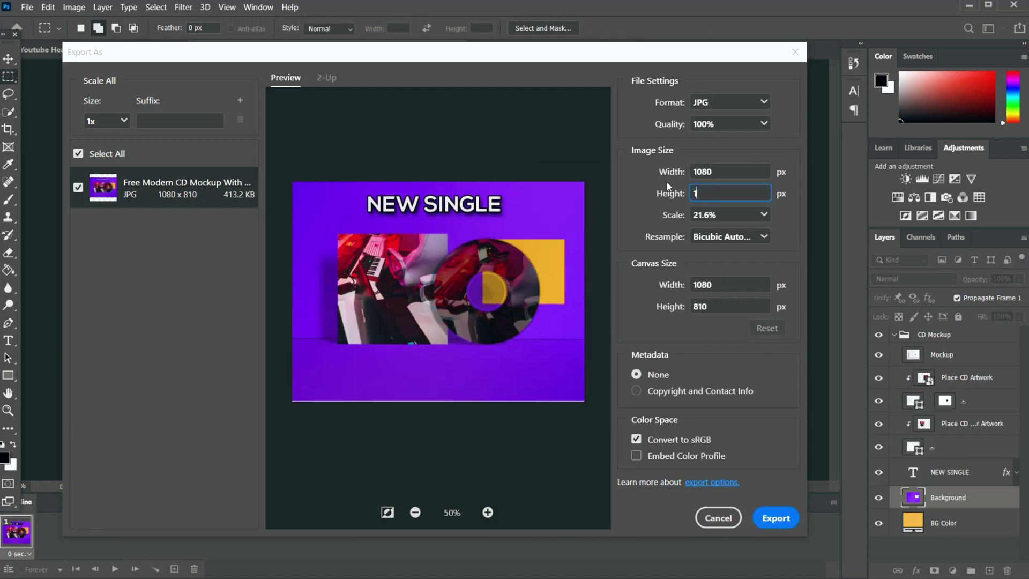
type("080")
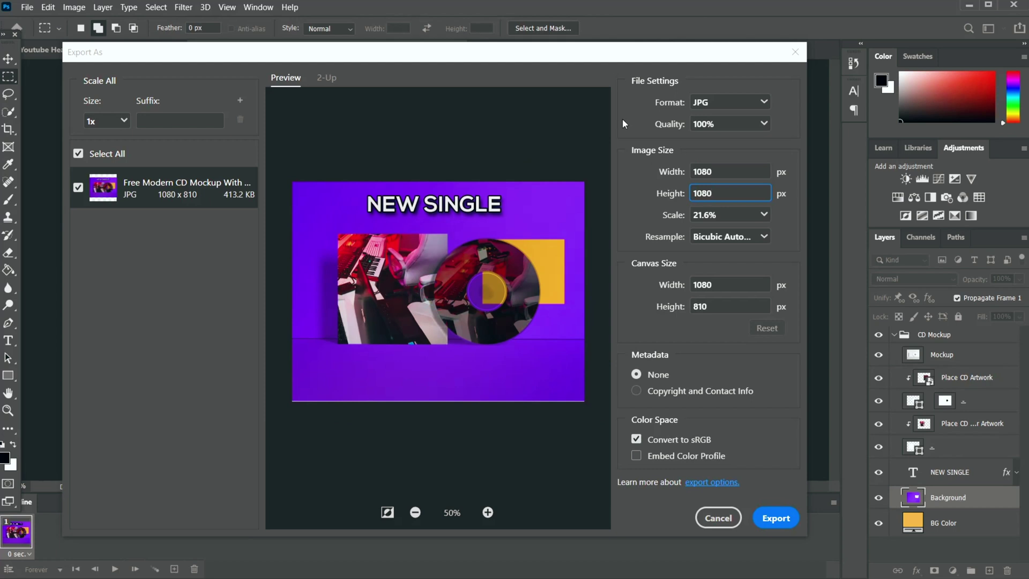